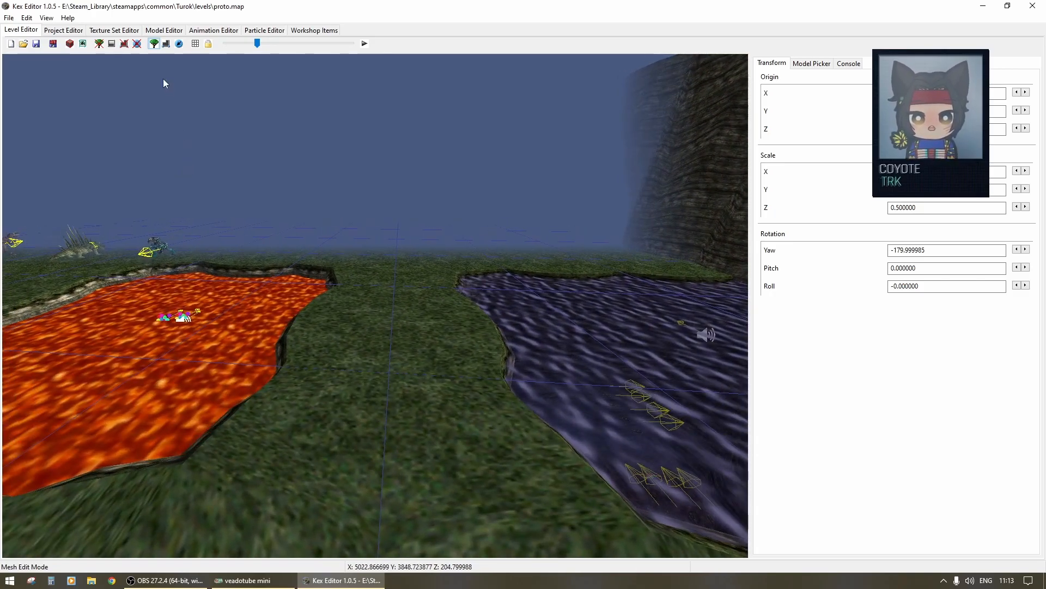
# - Switch to collision editing to work on the sectors around the lava and water pools
pyautogui.click(167, 47)
pyautogui.moveTo(382, 211); pyautogui.dragTo(196, 213, button='right')
pyautogui.moveTo(334, 218); pyautogui.dragTo(539, 291, button='right')
pyautogui.press('Tab')
pyautogui.moveTo(384, 286); pyautogui.dragTo(370, 287, button='right')
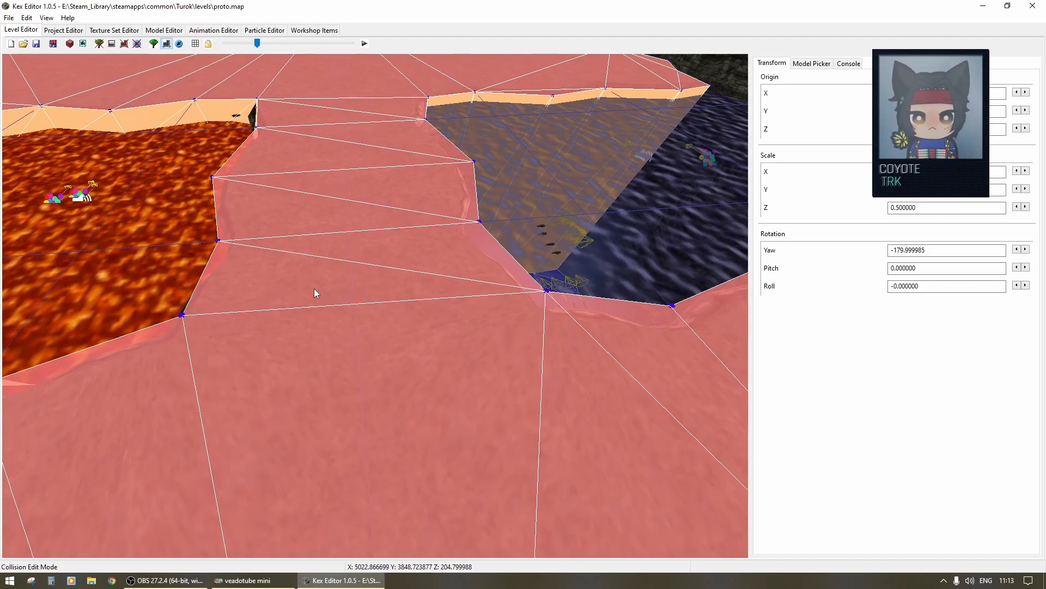
# - Select the two collision sectors at the far end of the land bridge between the lava and water pools
pyautogui.moveTo(352, 287); pyautogui.dragTo(297, 326, button='right')
pyautogui.moveTo(296, 326); pyautogui.dragTo(295, 365, button='middle')
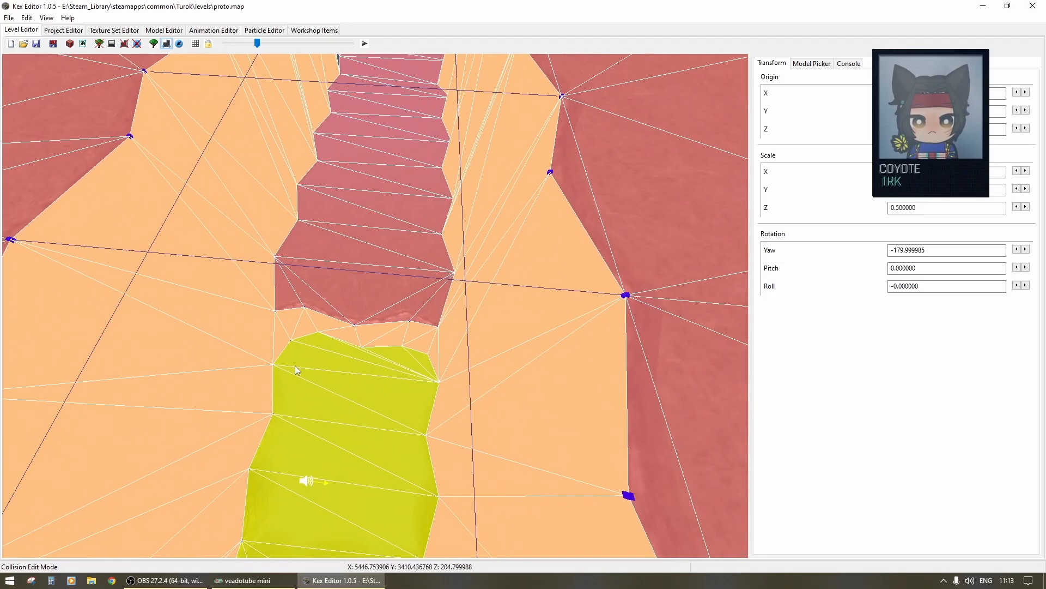
pyautogui.moveTo(295, 365); pyautogui.dragTo(463, 330, button='right')
pyautogui.moveTo(316, 296); pyautogui.dragTo(537, 244, button='right')
pyautogui.moveTo(519, 329); pyautogui.dragTo(485, 259, button='right')
pyautogui.click(484, 258)
pyautogui.click(497, 266)
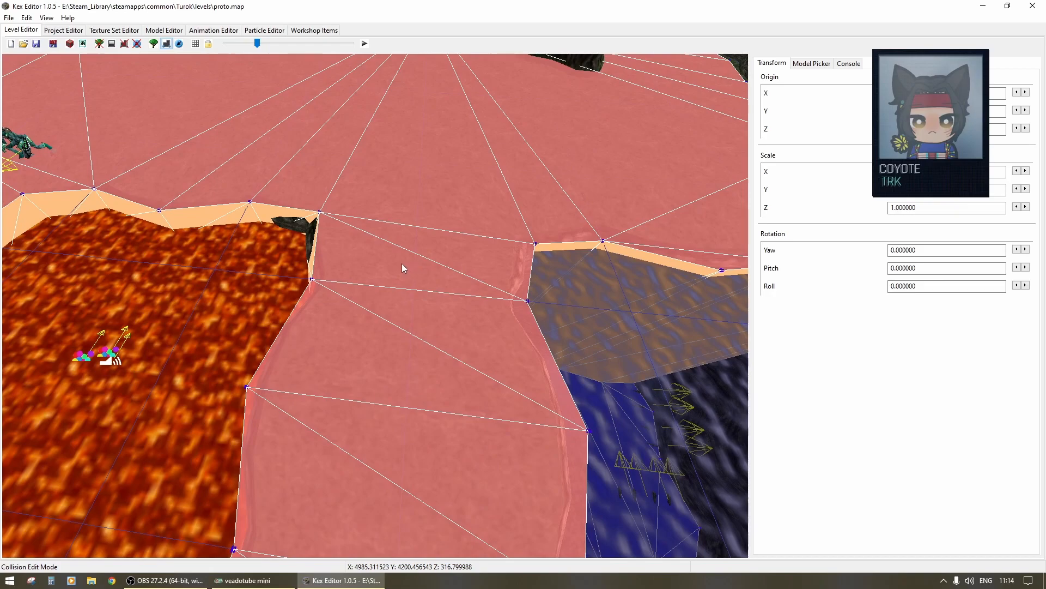
pyautogui.click(401, 263)
pyautogui.click(444, 253)
pyautogui.moveTo(444, 253); pyautogui.dragTo(431, 250, button='right')
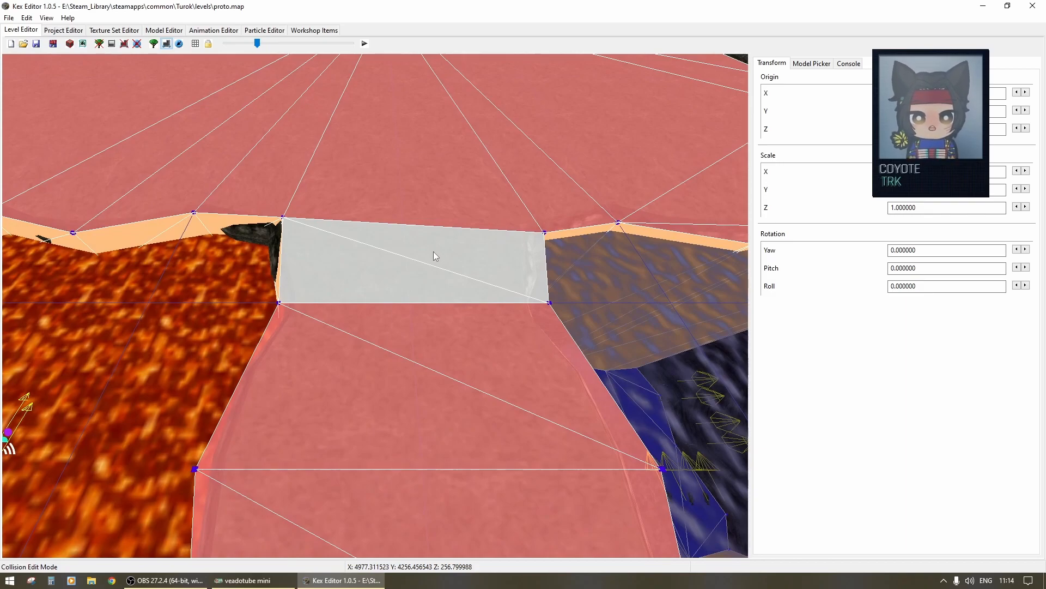
# - Set Arg 3 of the selected sectors to 666 and enable their Checkpoint flag
pyautogui.rightClick(435, 255)
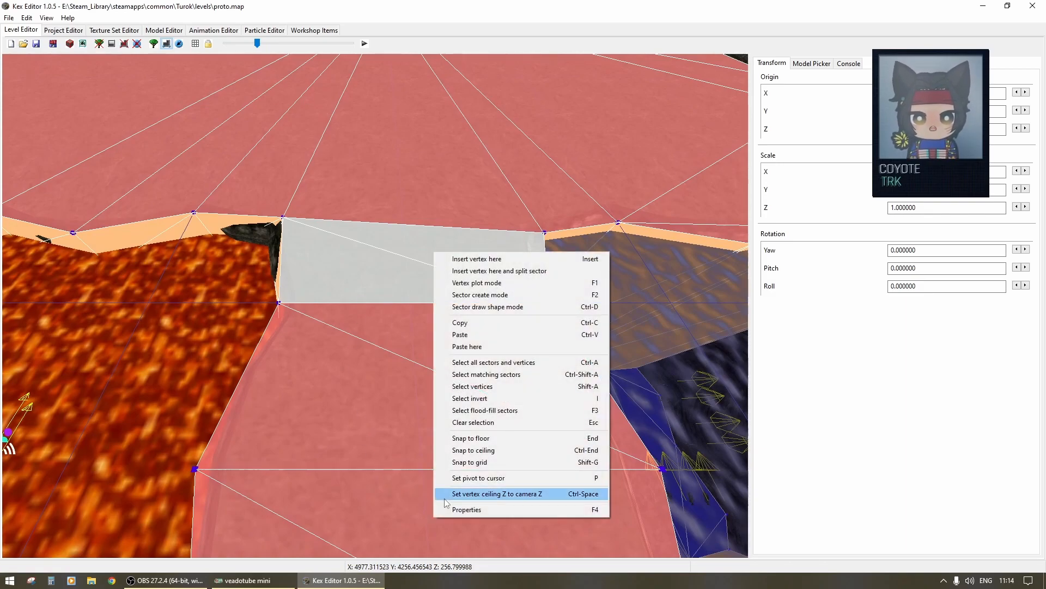
pyautogui.click(469, 509)
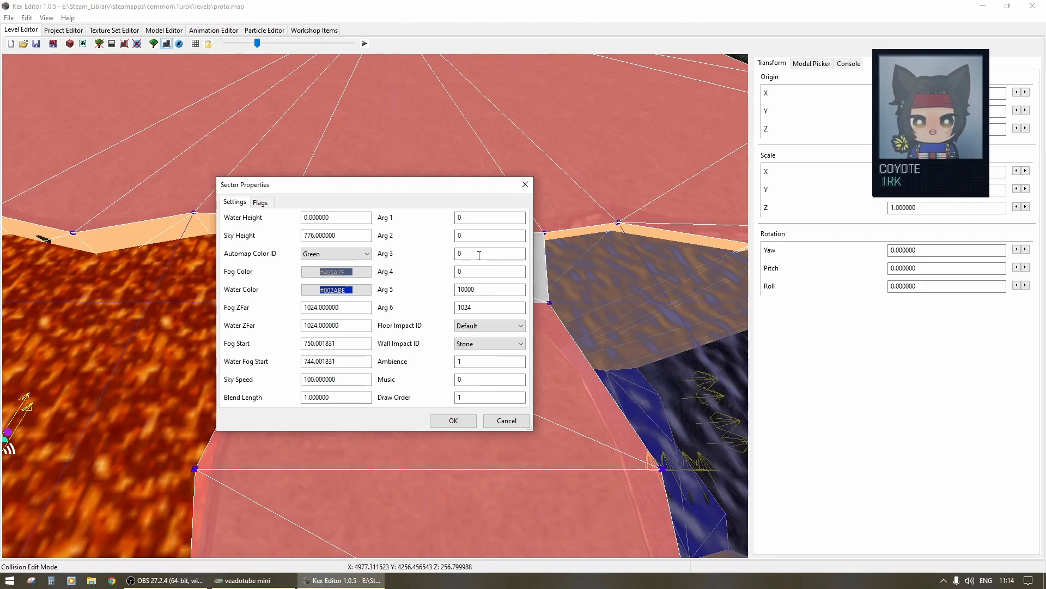
pyautogui.moveTo(471, 255); pyautogui.dragTo(454, 252)
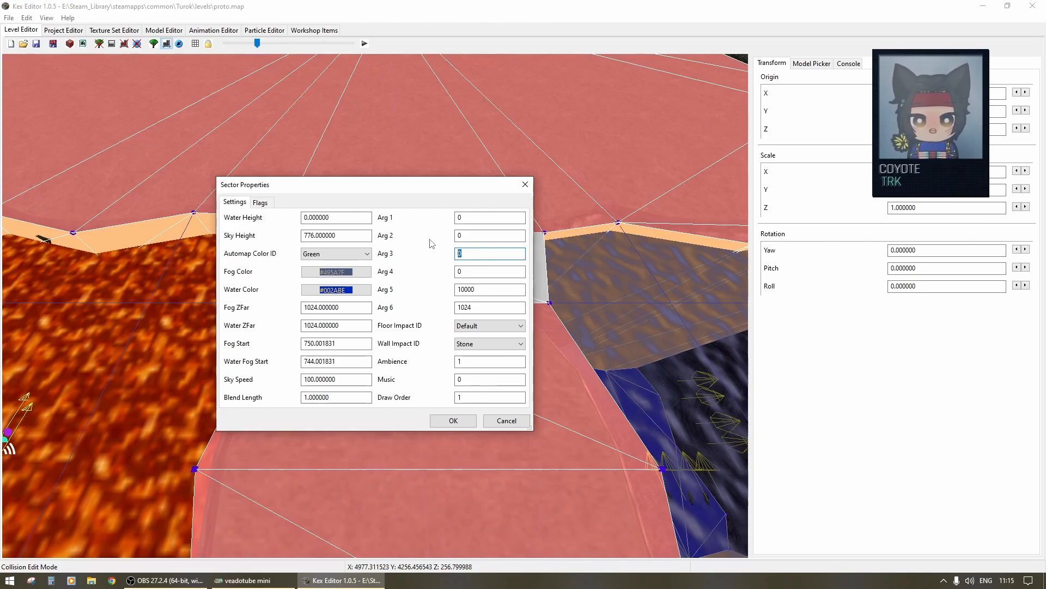
pyautogui.write('666')
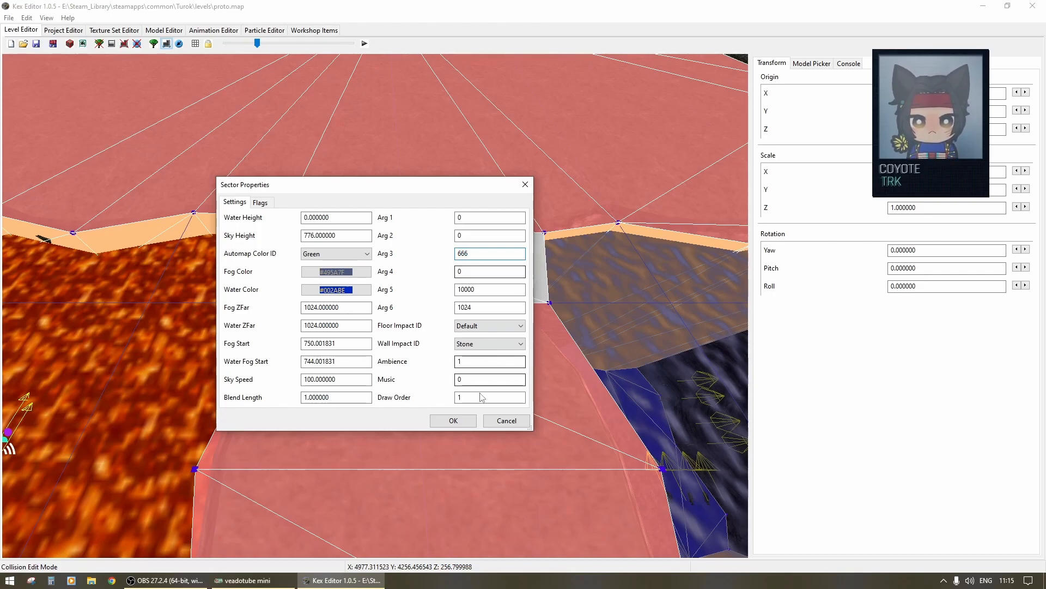
pyautogui.click(260, 203)
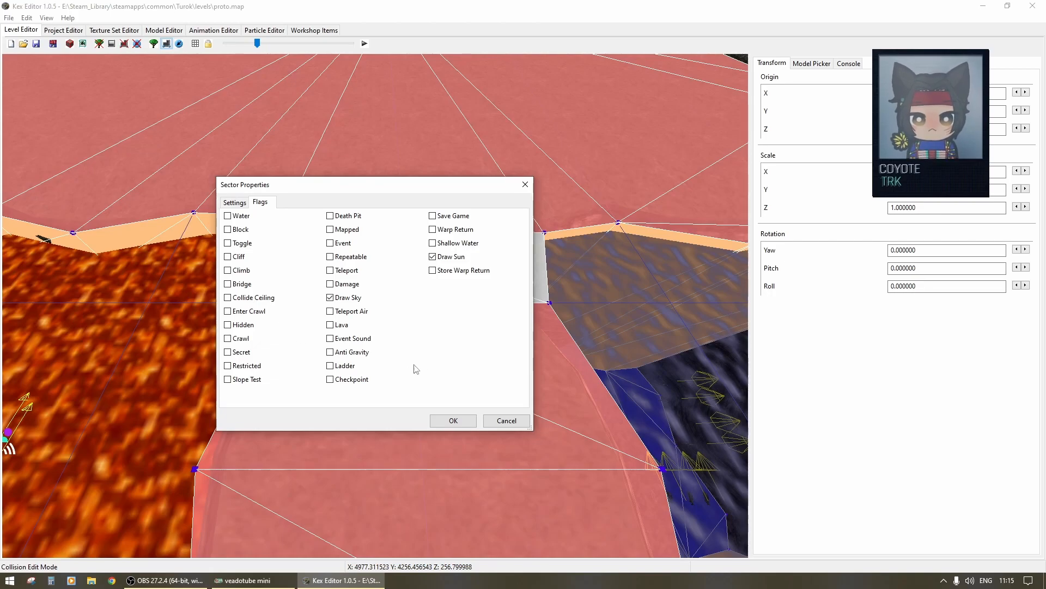
pyautogui.click(453, 420)
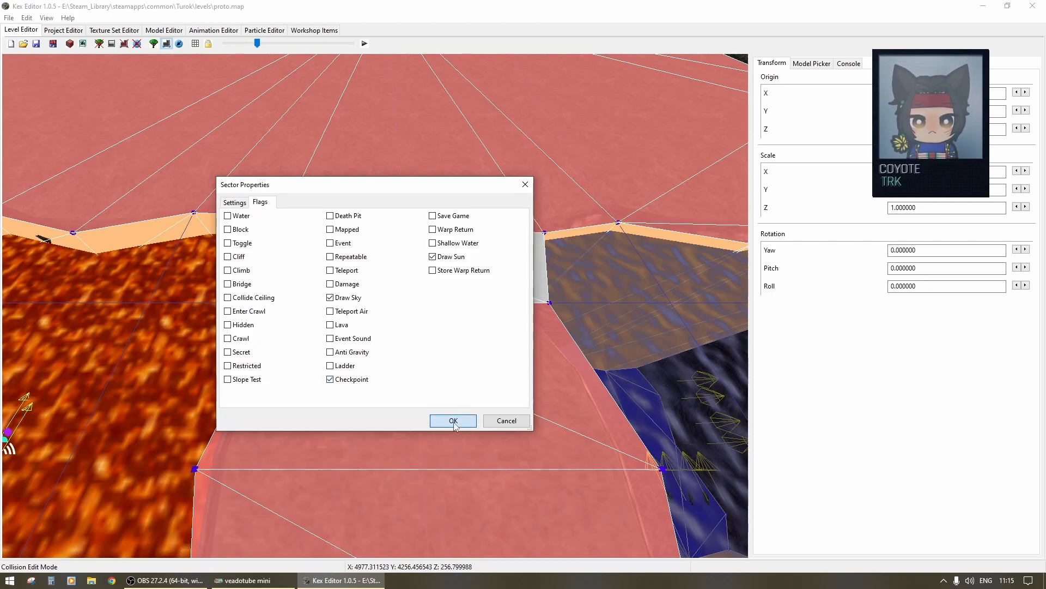
# - Switch to actor editing, add a misc WarpPoint actor on the grass near the checkpoint sectors, and select it
pyautogui.moveTo(383, 312); pyautogui.dragTo(404, 283)
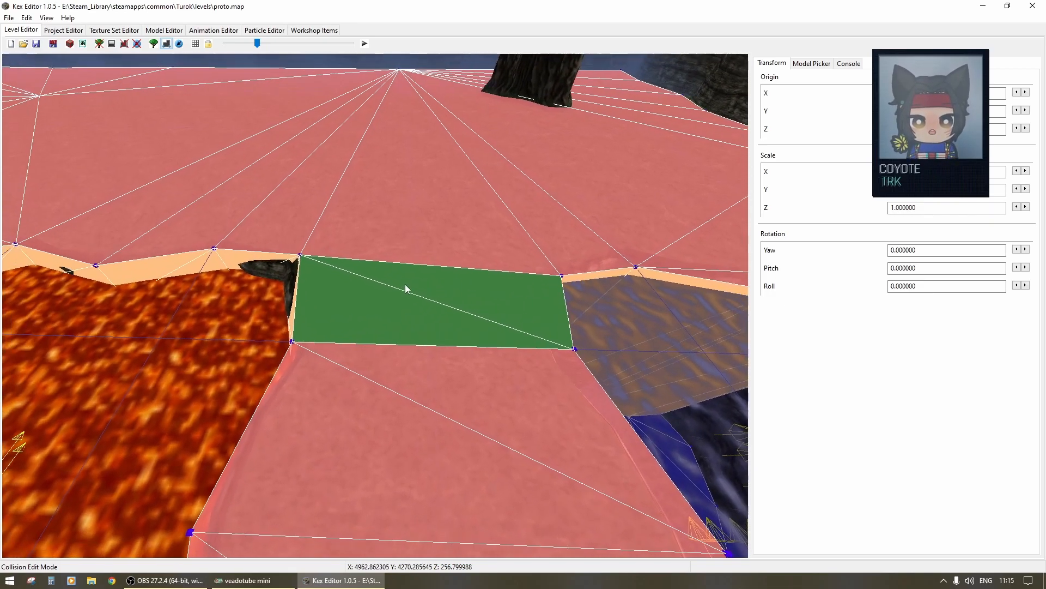
pyautogui.click(179, 43)
pyautogui.moveTo(308, 207); pyautogui.dragTo(384, 188)
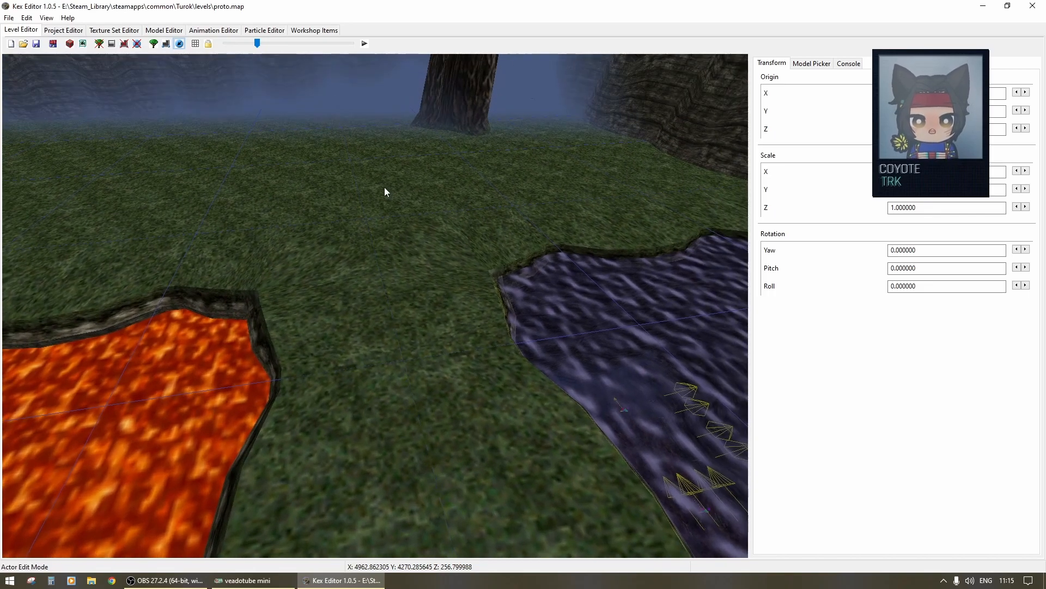
pyautogui.rightClick(385, 187)
pyautogui.moveTo(406, 197)
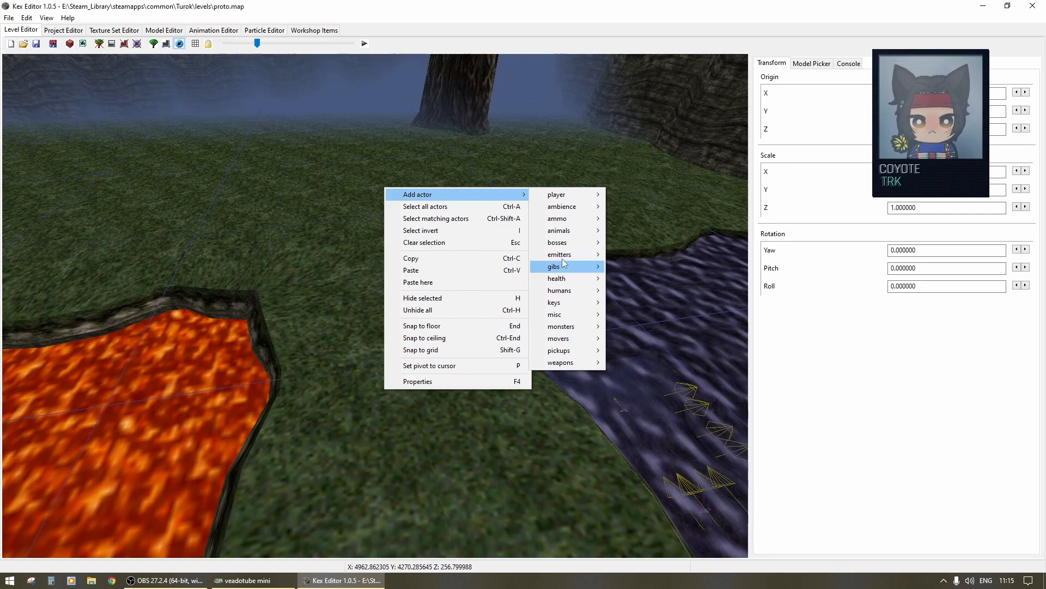
pyautogui.moveTo(563, 315)
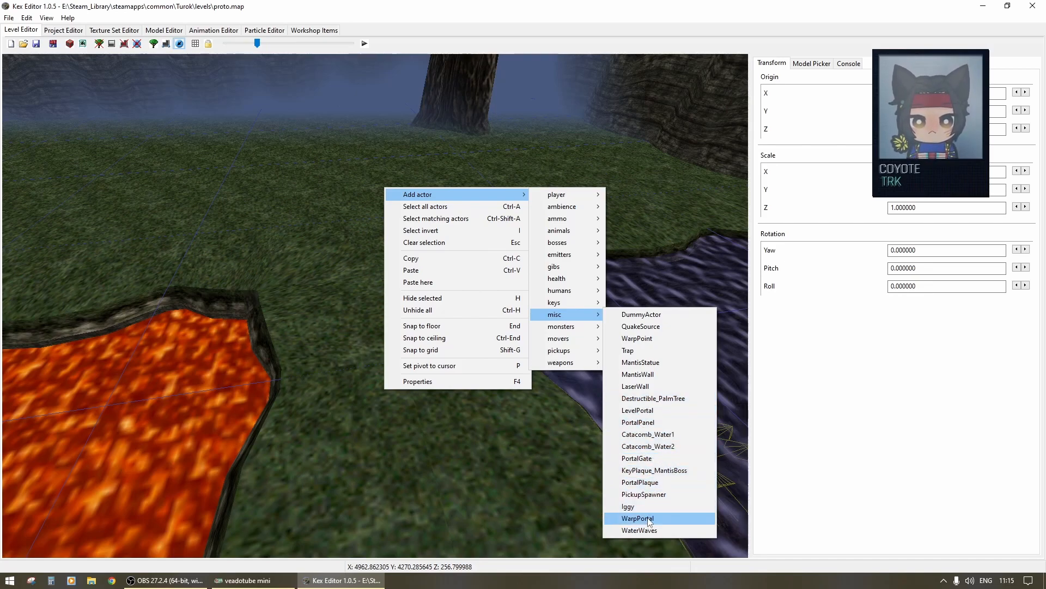
pyautogui.click(637, 339)
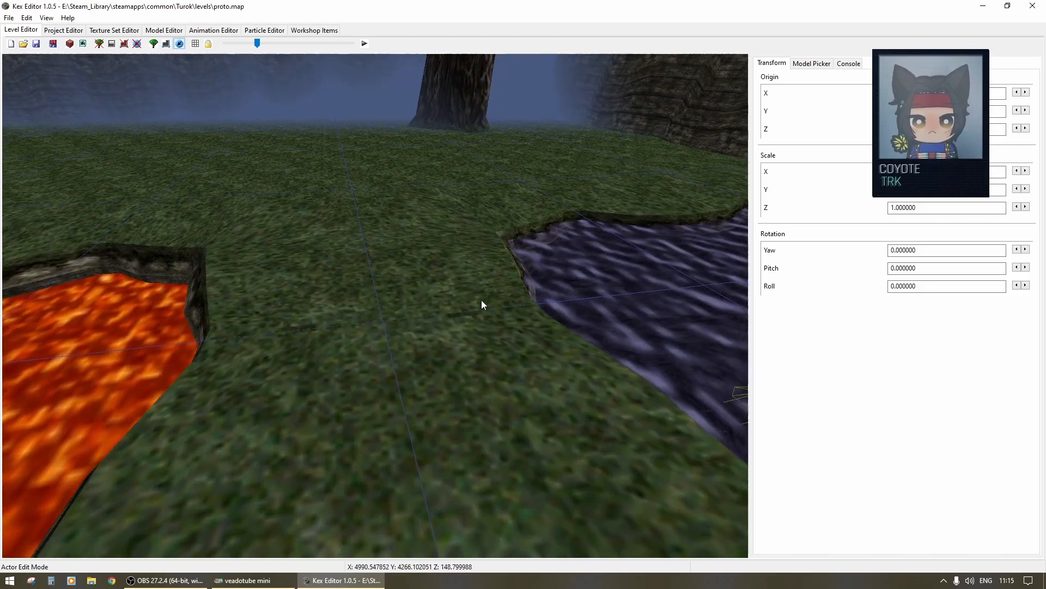
pyautogui.moveTo(482, 301); pyautogui.dragTo(491, 320, button='middle')
pyautogui.click(297, 183)
pyautogui.moveTo(417, 339); pyautogui.dragTo(397, 269, button='middle')
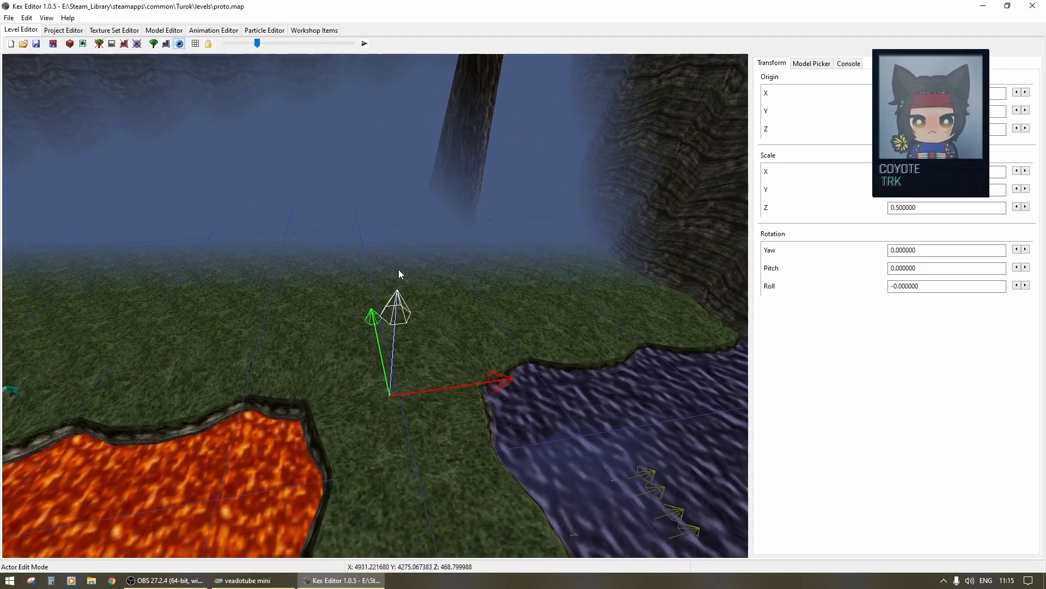
# - Show the collision sectors and move the warp point onto the green checkpoint area
pyautogui.click(166, 43)
pyautogui.moveTo(401, 315); pyautogui.dragTo(403, 256)
pyautogui.moveTo(317, 275); pyautogui.dragTo(399, 322, button='right')
pyautogui.moveTo(399, 322); pyautogui.dragTo(343, 333, button='middle')
pyautogui.moveTo(331, 316); pyautogui.dragTo(451, 350)
pyautogui.moveTo(499, 367); pyautogui.dragTo(535, 370, button='right')
pyautogui.press('w')
pyautogui.moveTo(303, 301); pyautogui.dragTo(498, 374)
pyautogui.press('f')
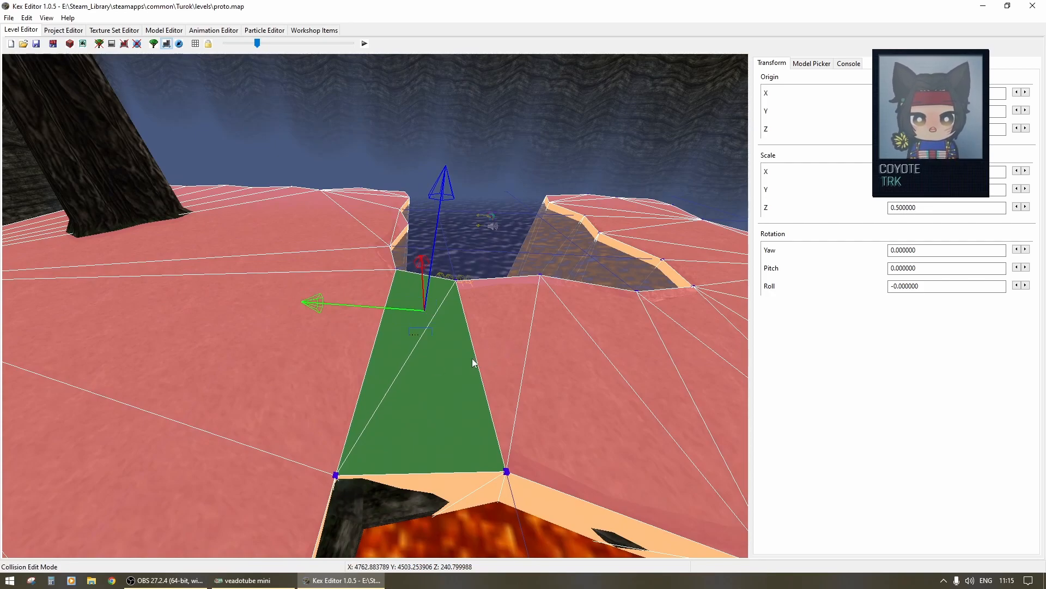
# - Examine the warp point's placement and facing direction on the checkpoint sectors from several sides
pyautogui.moveTo(478, 361); pyautogui.dragTo(449, 392, button='right')
pyautogui.press('d')
pyautogui.press('w')
pyautogui.moveTo(505, 324); pyautogui.dragTo(546, 323, button='right')
pyautogui.press('a')
pyautogui.press('w')
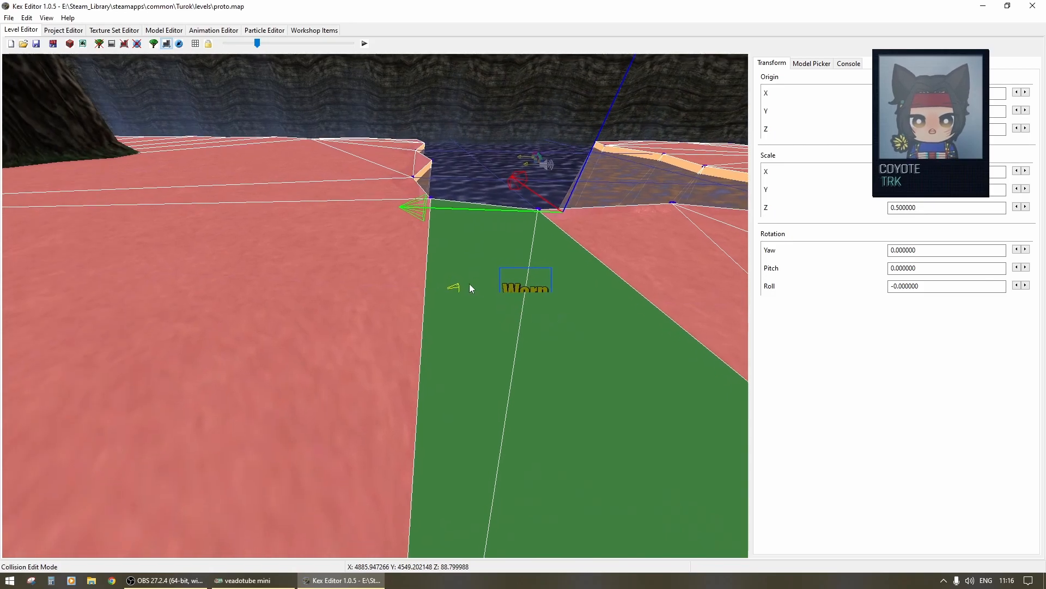
pyautogui.moveTo(513, 355); pyautogui.dragTo(414, 384, button='right')
pyautogui.press('d')
pyautogui.press('s')
pyautogui.press('w')
pyautogui.press('s')
pyautogui.press('a')
# - Set the warp point's yaw rotation to 180
pyautogui.press('space')
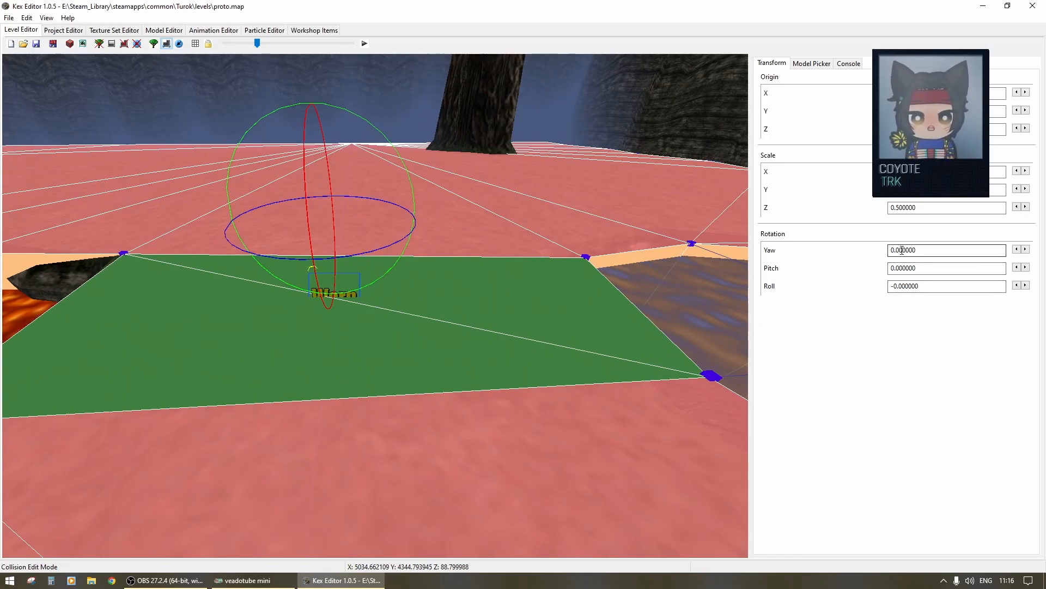
pyautogui.doubleClick(929, 250)
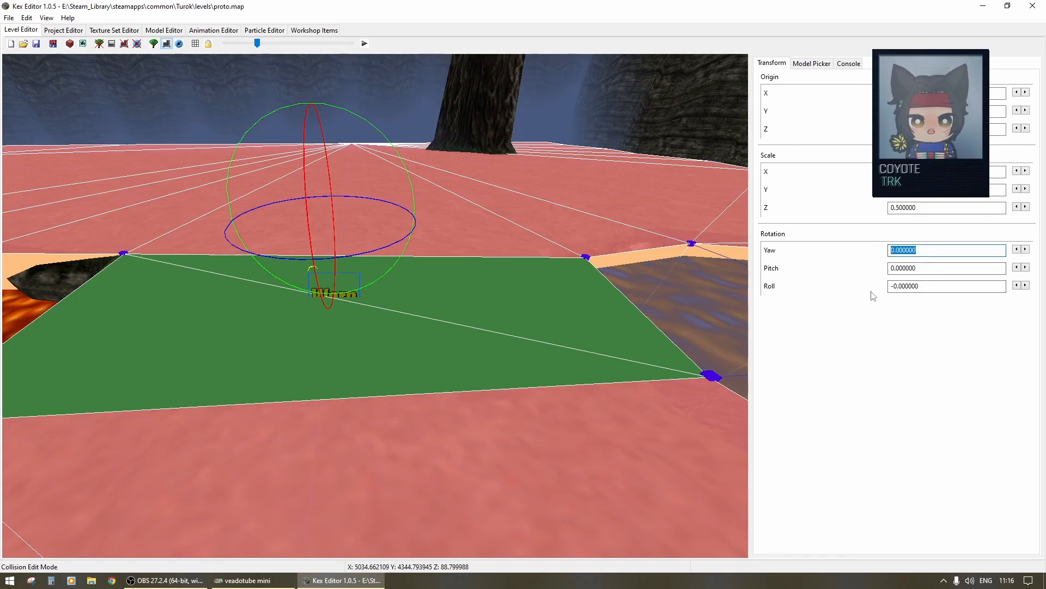
pyautogui.write('180')
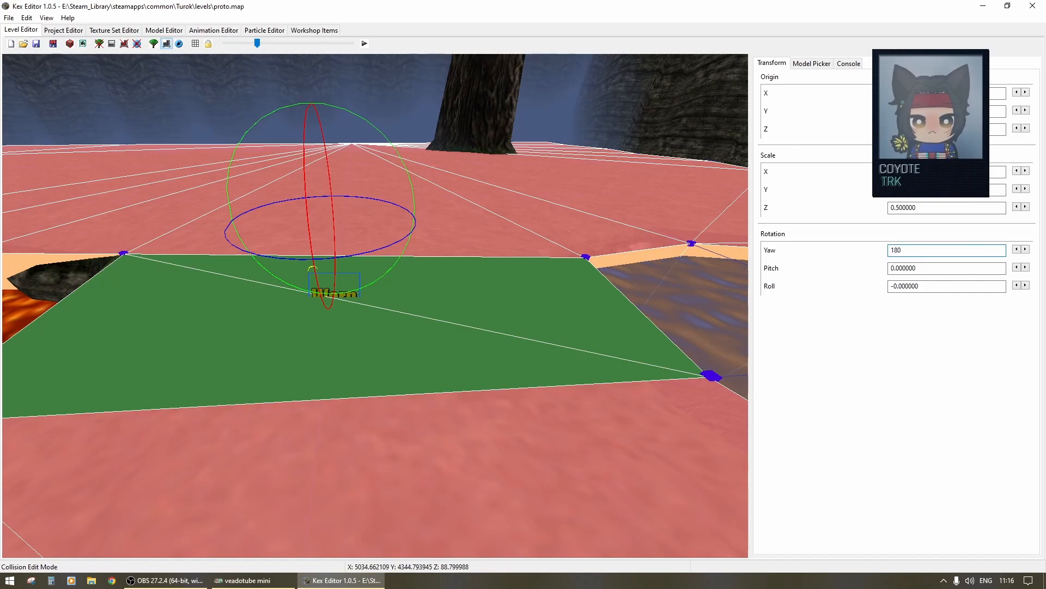
pyautogui.click(433, 400)
# - Check which way the rotated warp point faces relative to the land bridge
pyautogui.moveTo(433, 401); pyautogui.dragTo(384, 355, button='right')
pyautogui.press('w')
pyautogui.press('w')
pyautogui.press('a')
pyautogui.press('s')
pyautogui.press('d')
pyautogui.press('s')
# - Switch back to actor editing and set the warp point's TID to 666 in its general properties
pyautogui.click(330, 324)
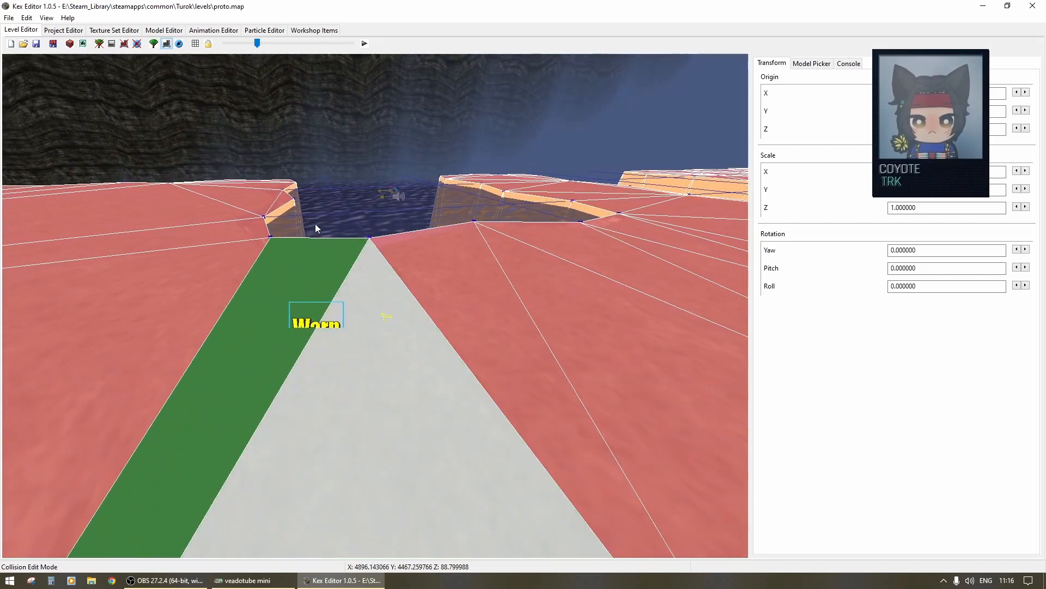
pyautogui.click(178, 47)
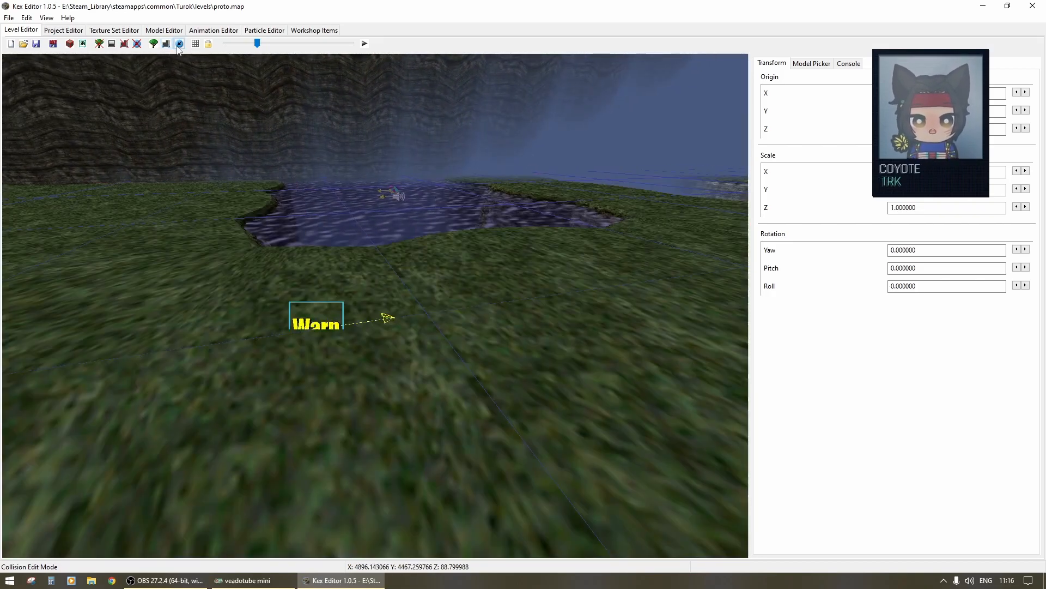
pyautogui.click(320, 312)
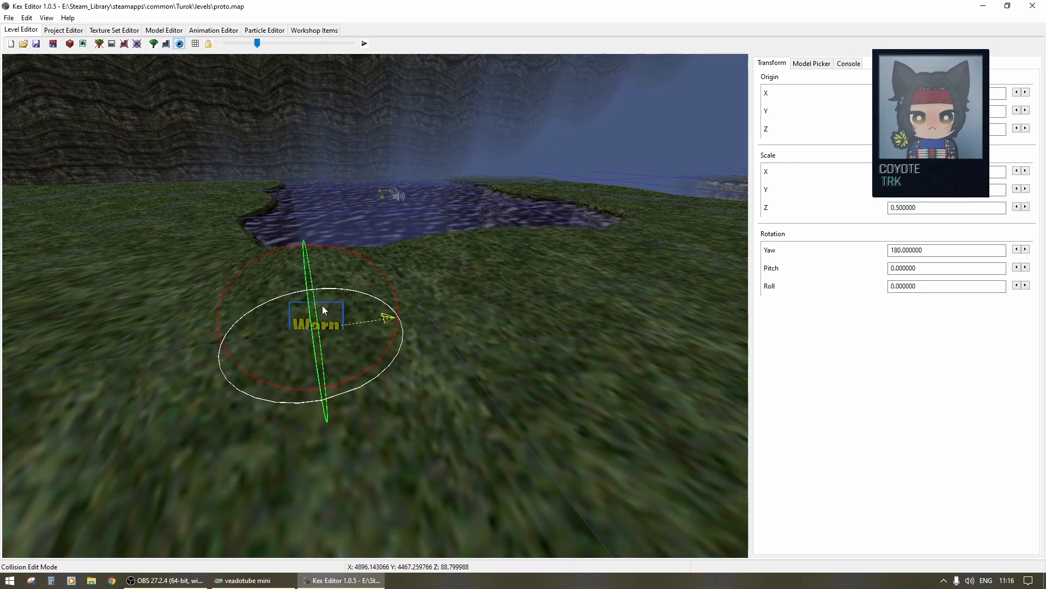
pyautogui.rightClick(341, 337)
pyautogui.click(358, 515)
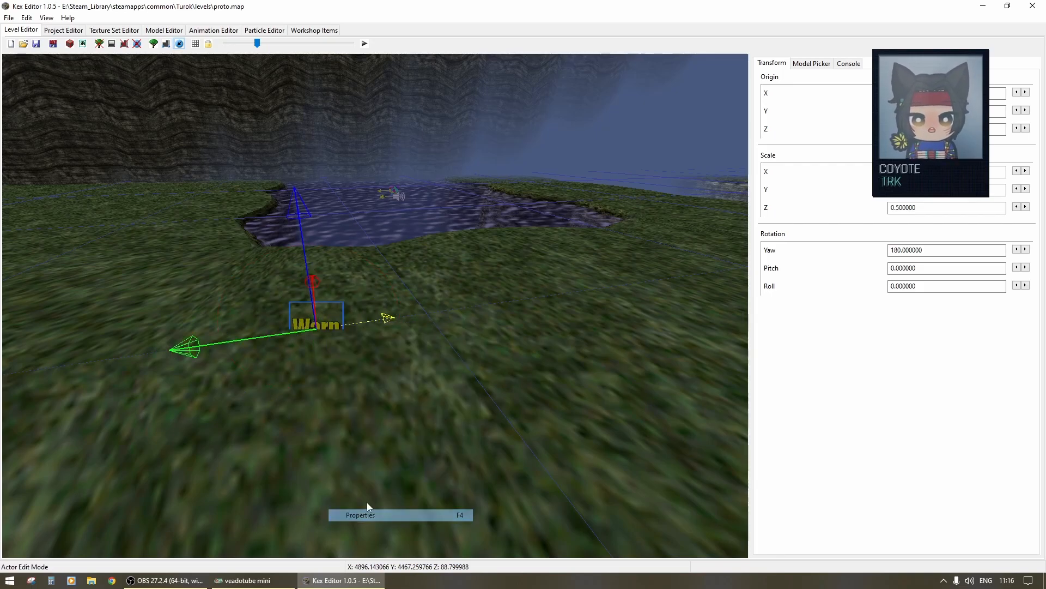
pyautogui.click(447, 212)
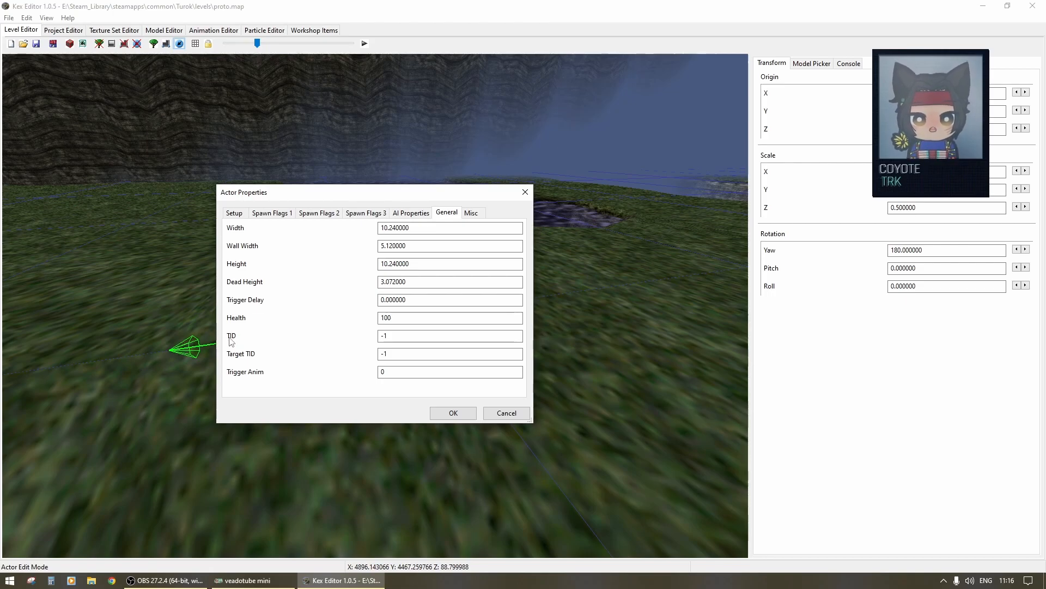
pyautogui.click(393, 335)
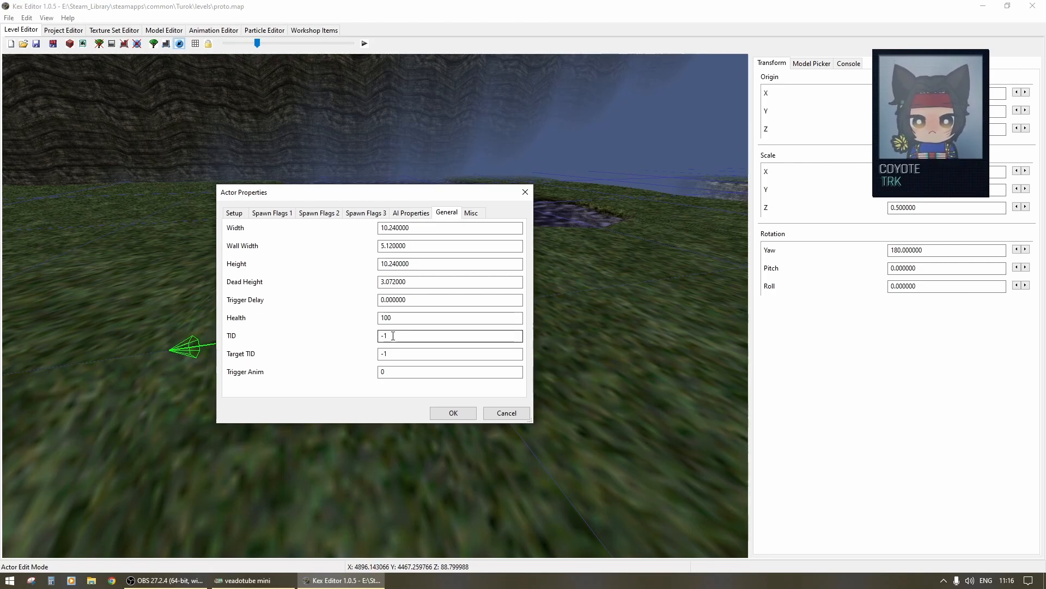
pyautogui.moveTo(398, 336); pyautogui.dragTo(380, 337)
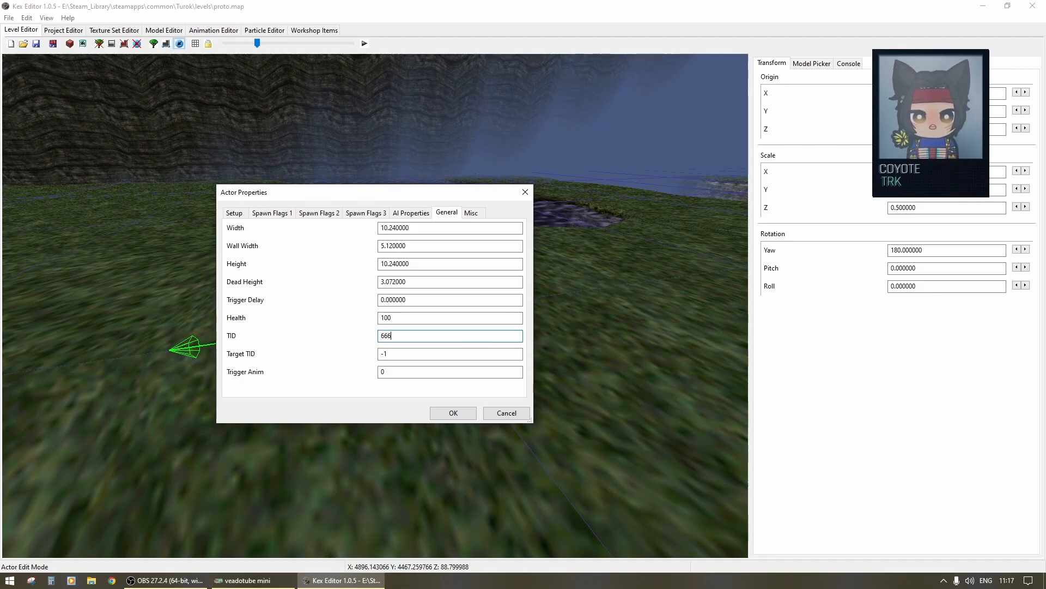
pyautogui.click(468, 420)
# - Save the level as proto.map, overwriting the existing file
pyautogui.moveTo(335, 403); pyautogui.dragTo(466, 387, button='right')
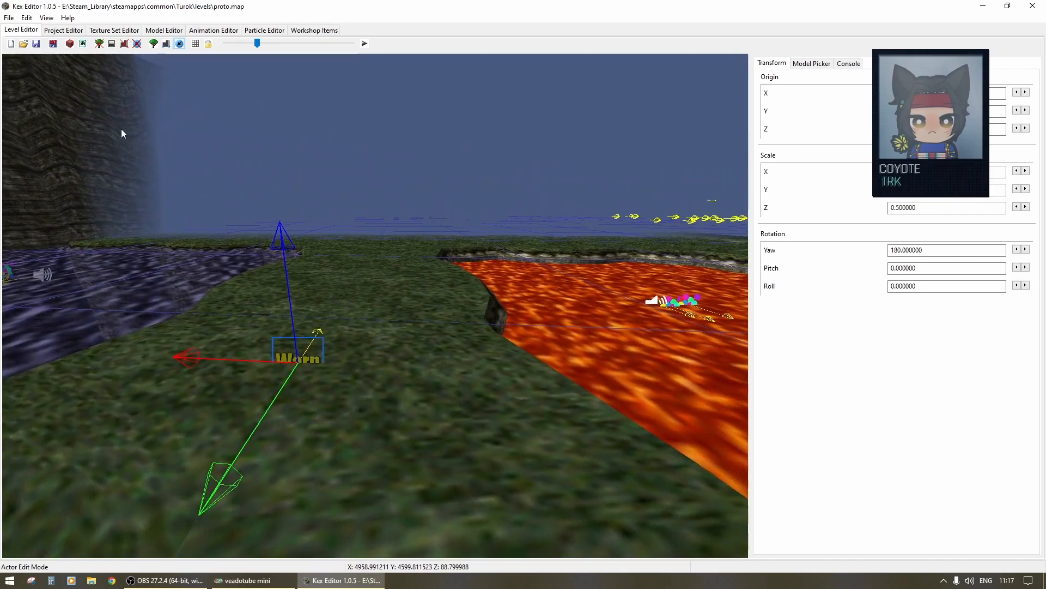
pyautogui.click(36, 45)
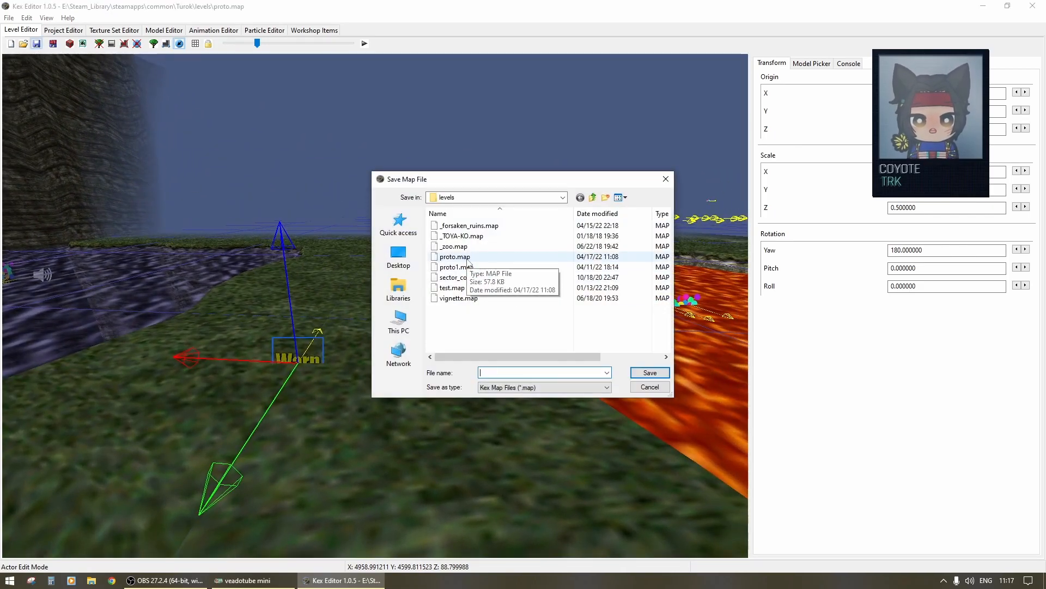
pyautogui.click(646, 373)
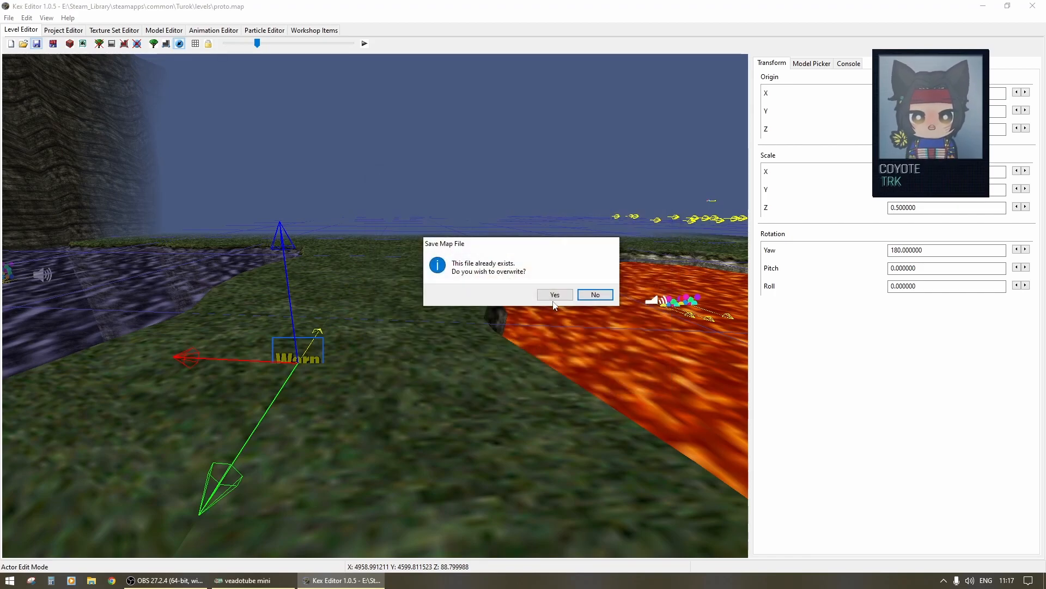
pyautogui.click(554, 295)
pyautogui.moveTo(416, 292); pyautogui.dragTo(410, 256, button='right')
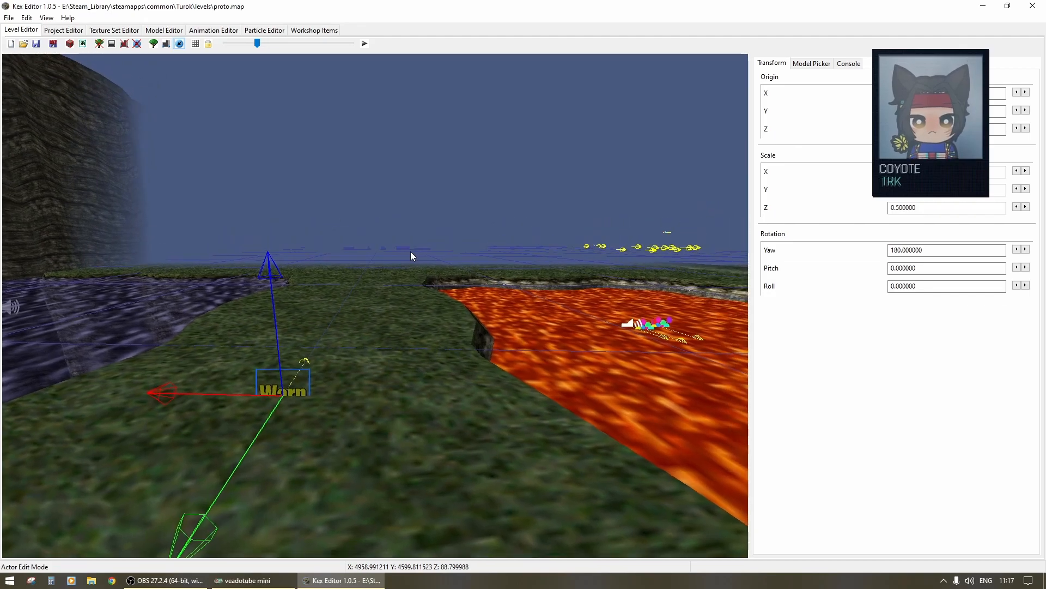
# - Playtest the map, running from the start across the bridge to the grass strip beside the lava
pyautogui.moveTo(420, 127); pyautogui.dragTo(435, 180, button='right')
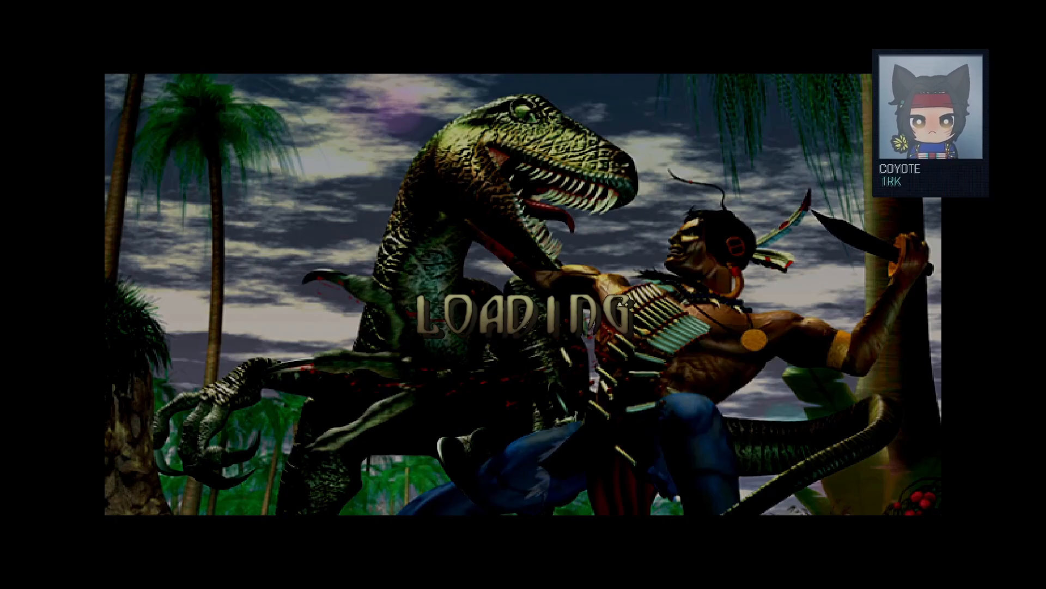
pyautogui.press('w')
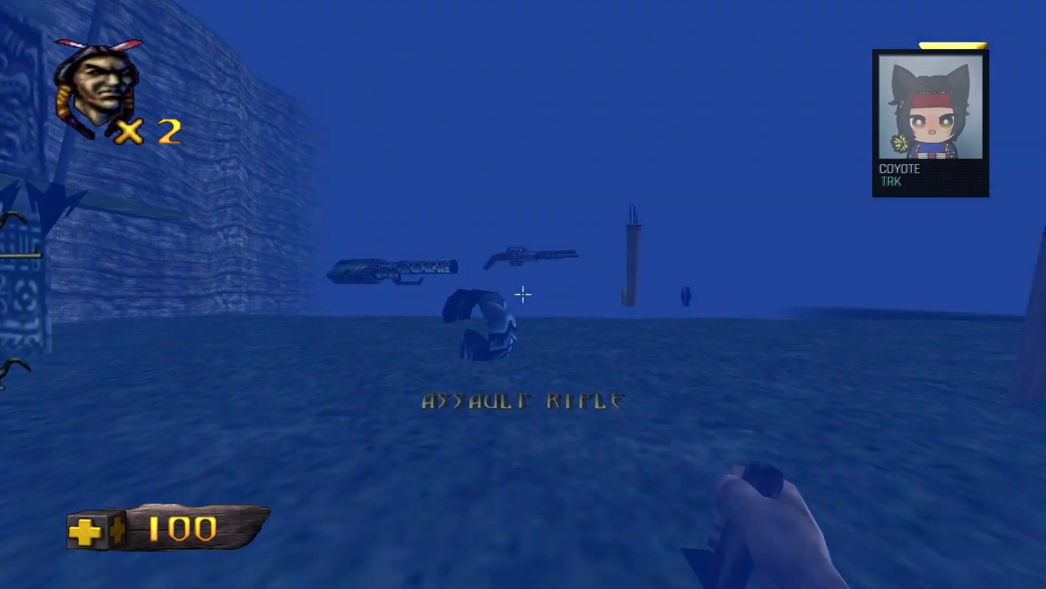
pyautogui.press('w')
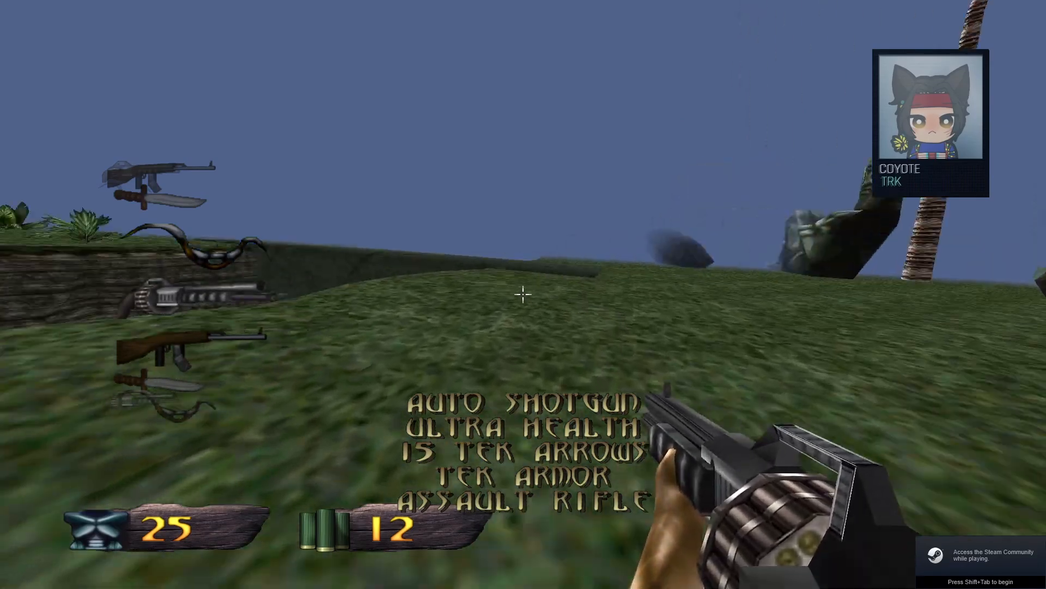
pyautogui.press('w')
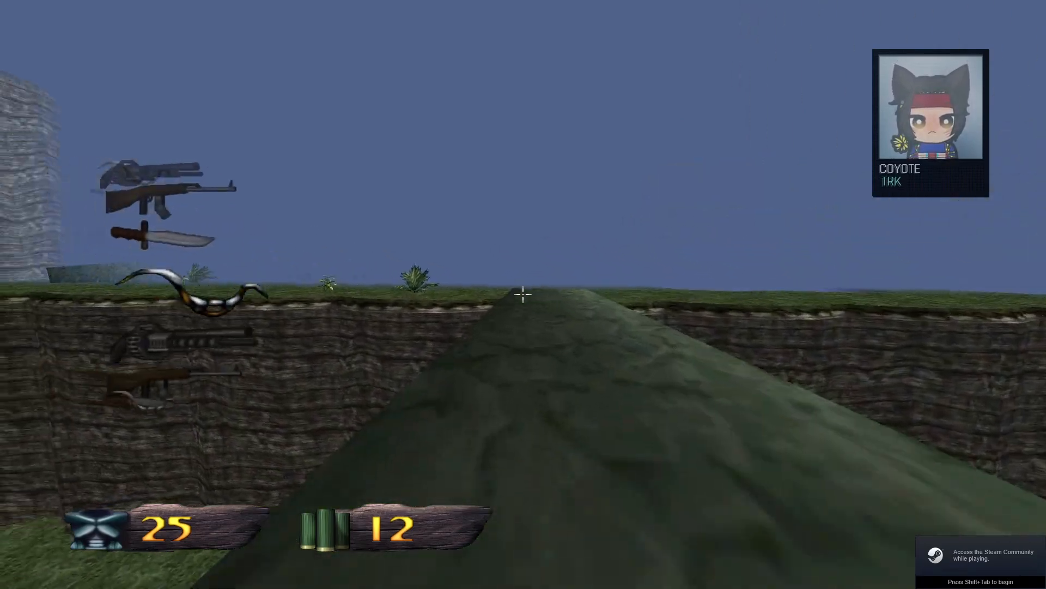
pyautogui.press('w')
pyautogui.scroll(-1, 523, 295)
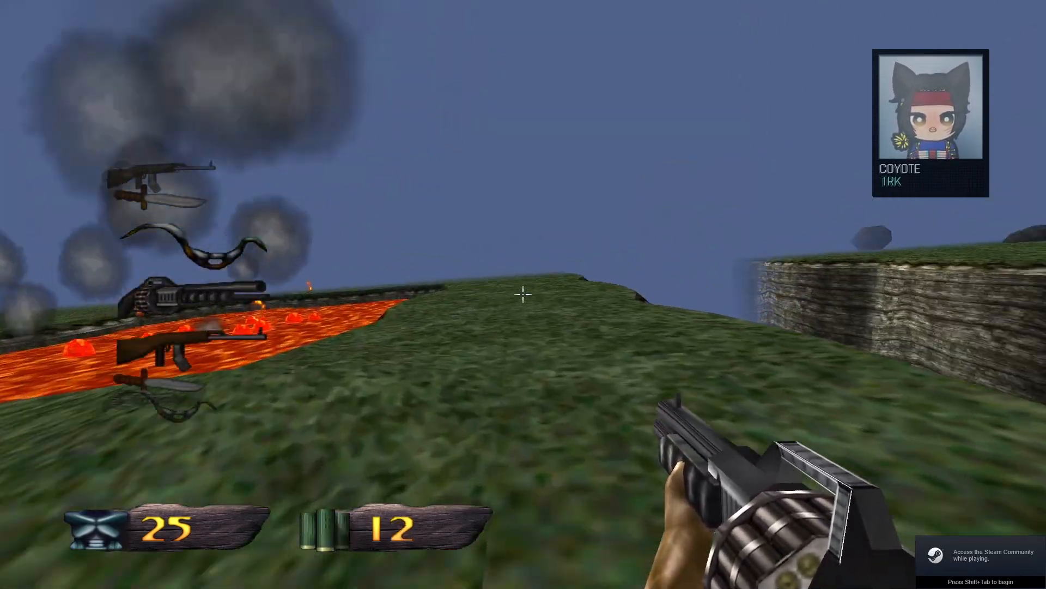
pyautogui.press('w')
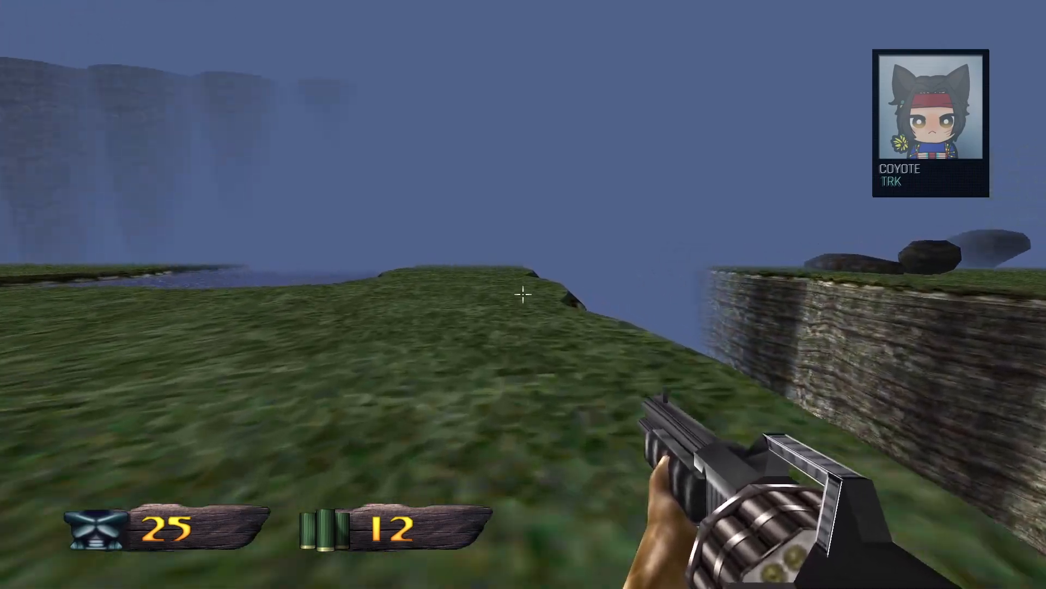
pyautogui.press('w')
pyautogui.press('w')
pyautogui.press('w')
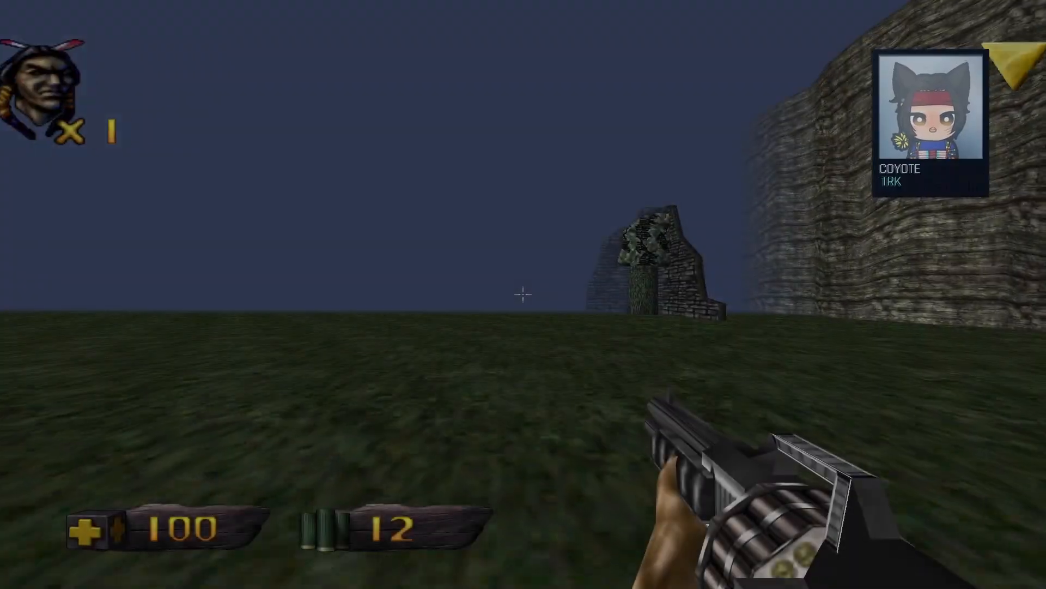
# - Rerun the route from the start, cross the checkpoint between the lava and the water, and die to test the respawn
pyautogui.press('w')
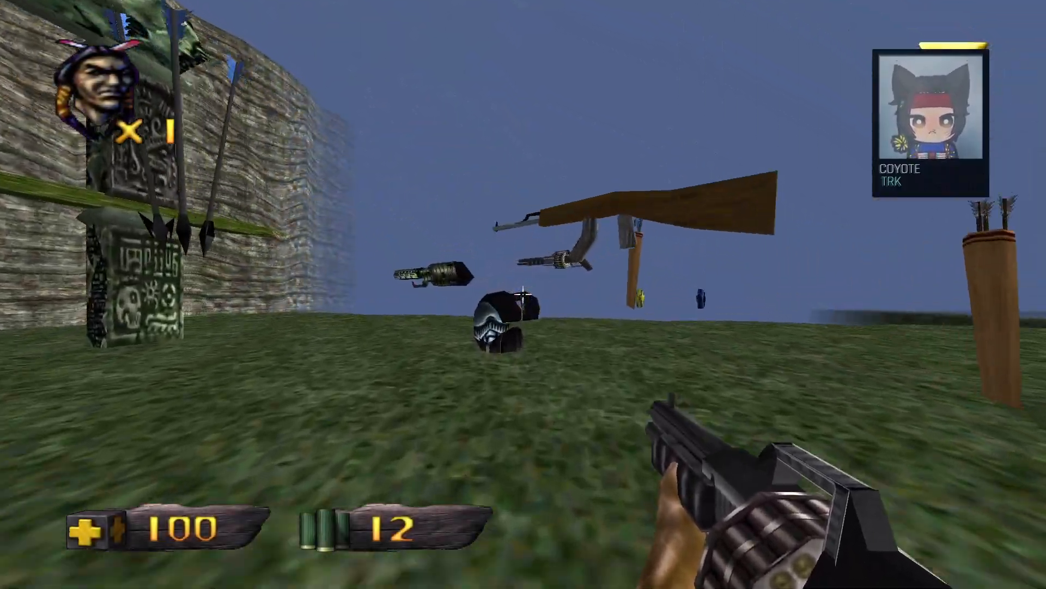
pyautogui.press('w')
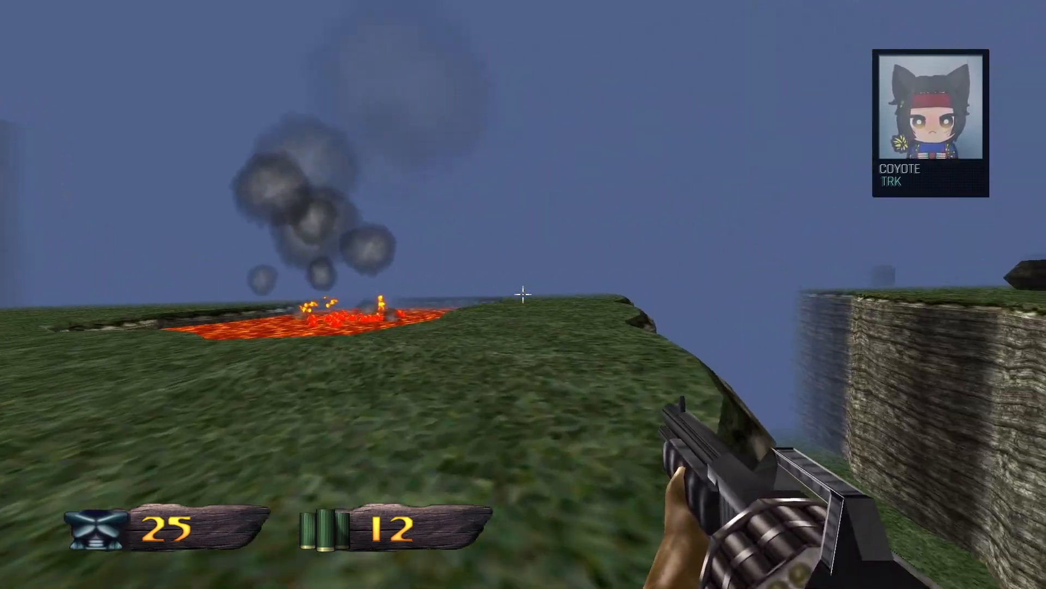
pyautogui.press('w')
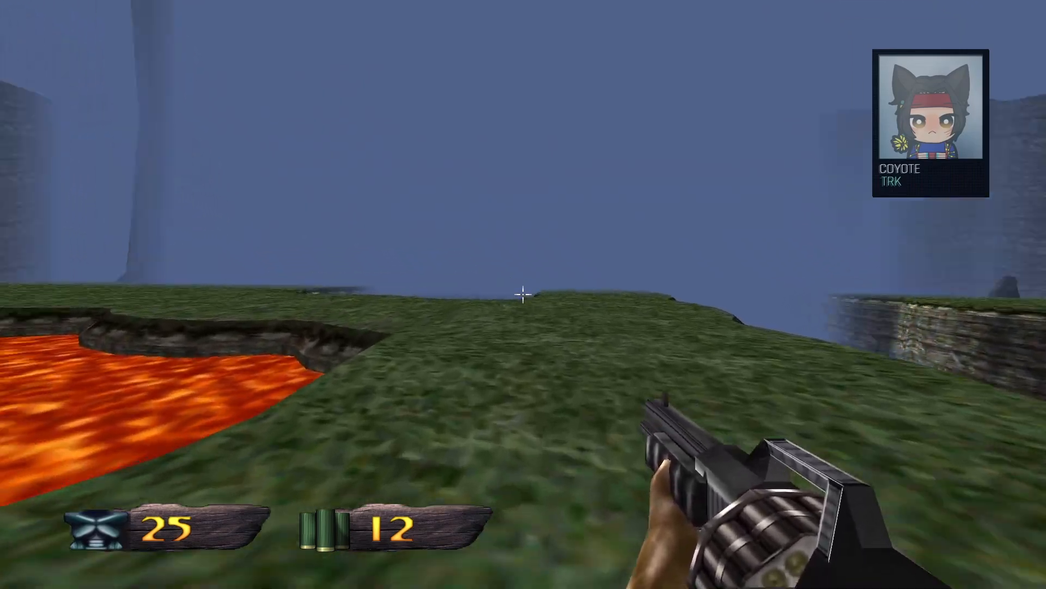
pyautogui.press('w')
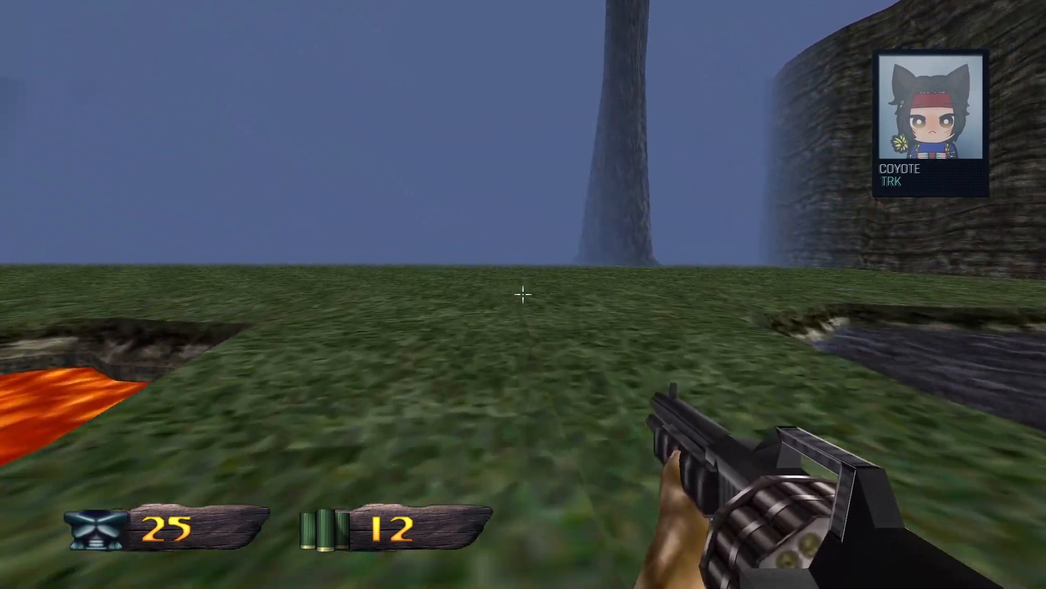
pyautogui.press('w')
pyautogui.press('w')
pyautogui.press('w')
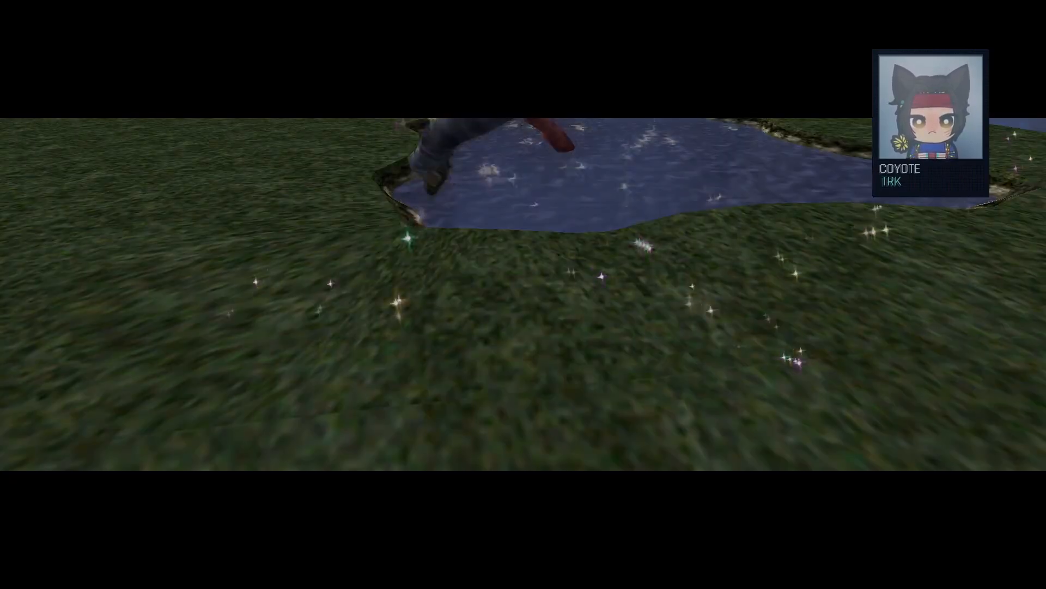
# - Check the player's respawn location between the lava and the water, then quit the playtest
pyautogui.press('w')
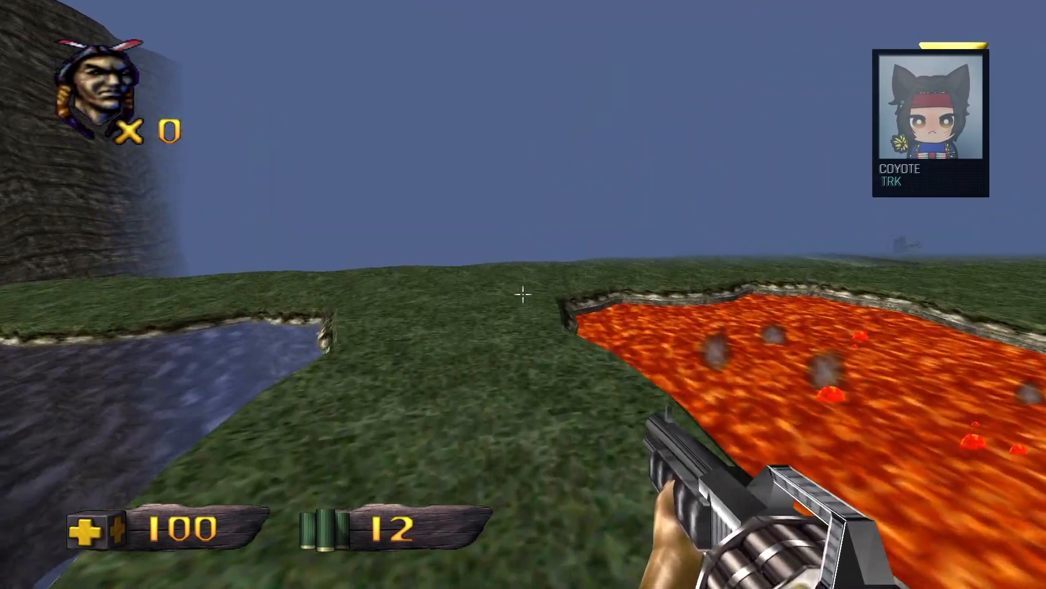
pyautogui.press('w')
pyautogui.press('`')
pyautogui.press('Escape')
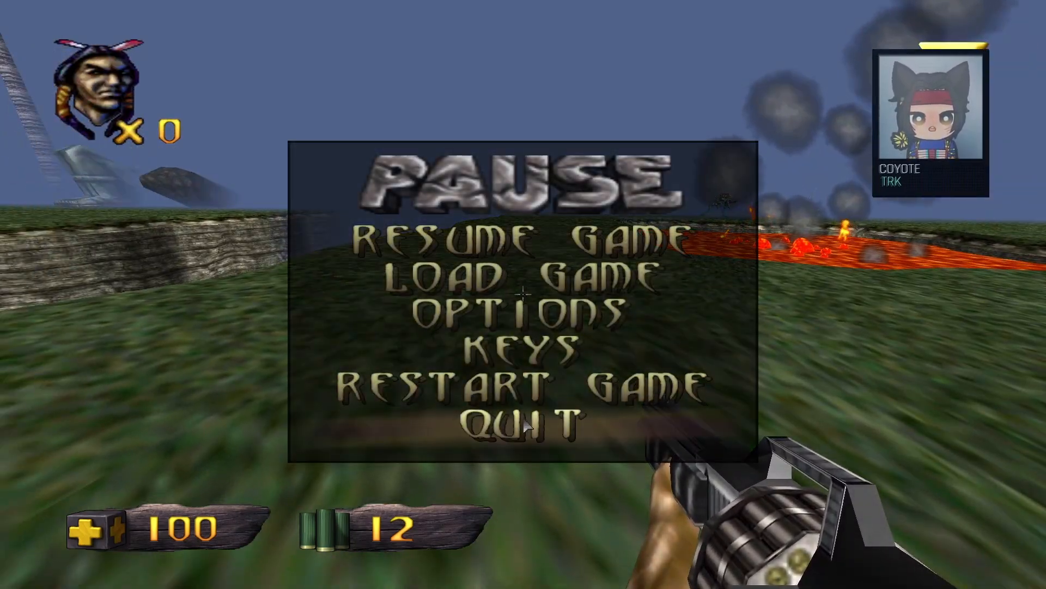
pyautogui.click(523, 425)
pyautogui.click(526, 318)
# - Review the warp point's TID in its general properties and its Solid spawn flag, then accept the actor properties
pyautogui.moveTo(515, 318)
pyautogui.mouseDown(button='right')
pyautogui.moveTo(483, 315)
pyautogui.moveTo(471, 338)
pyautogui.moveTo(364, 349)
pyautogui.moveTo(360, 364)
pyautogui.moveTo(440, 357)
pyautogui.mouseUp(button='right')
pyautogui.press('s')
pyautogui.press('w')
pyautogui.rightClick(406, 327)
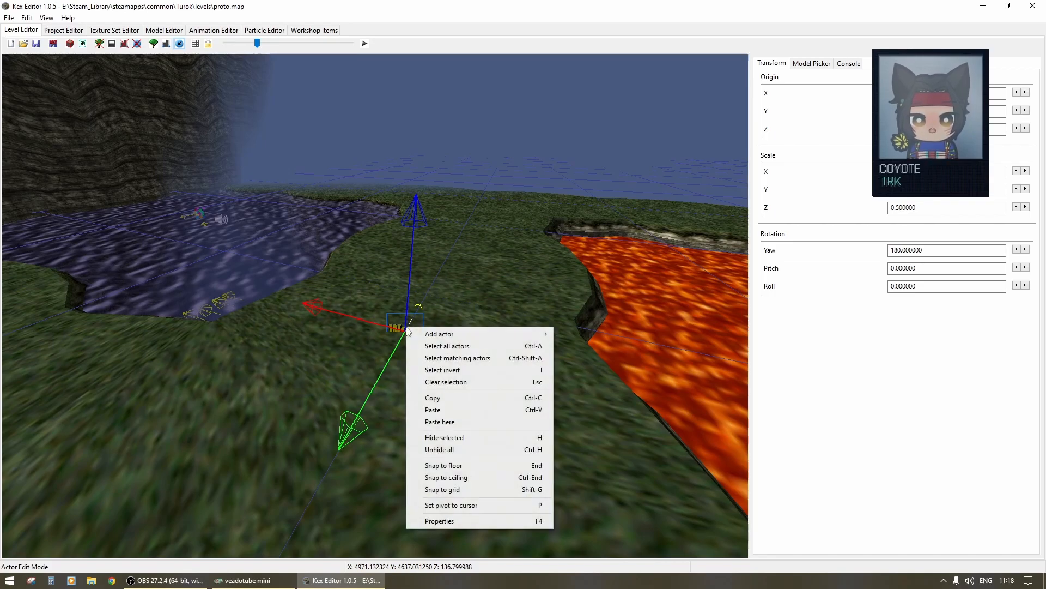
pyautogui.click(438, 521)
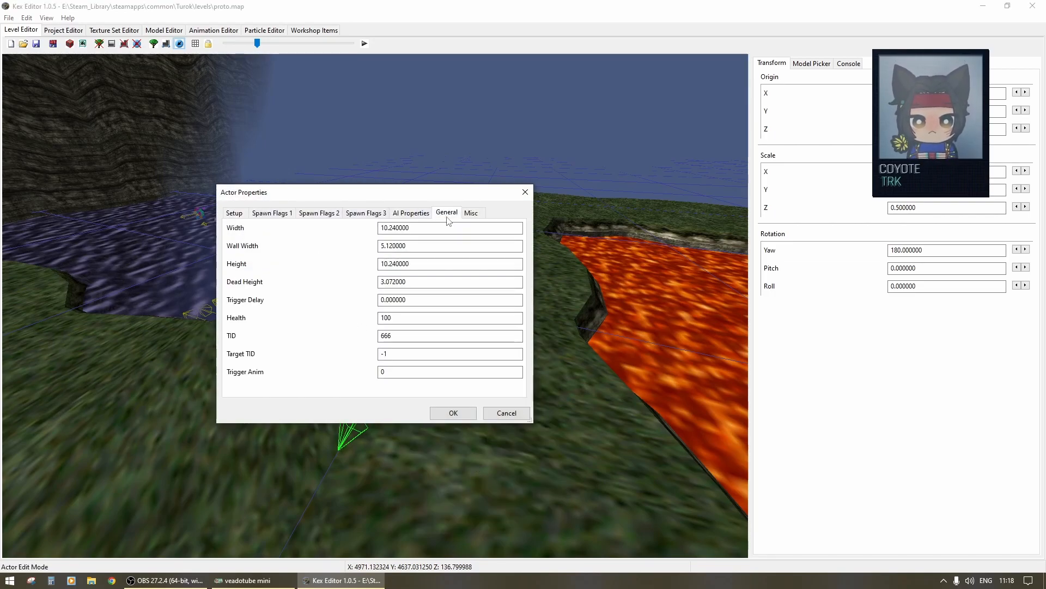
pyautogui.click(274, 214)
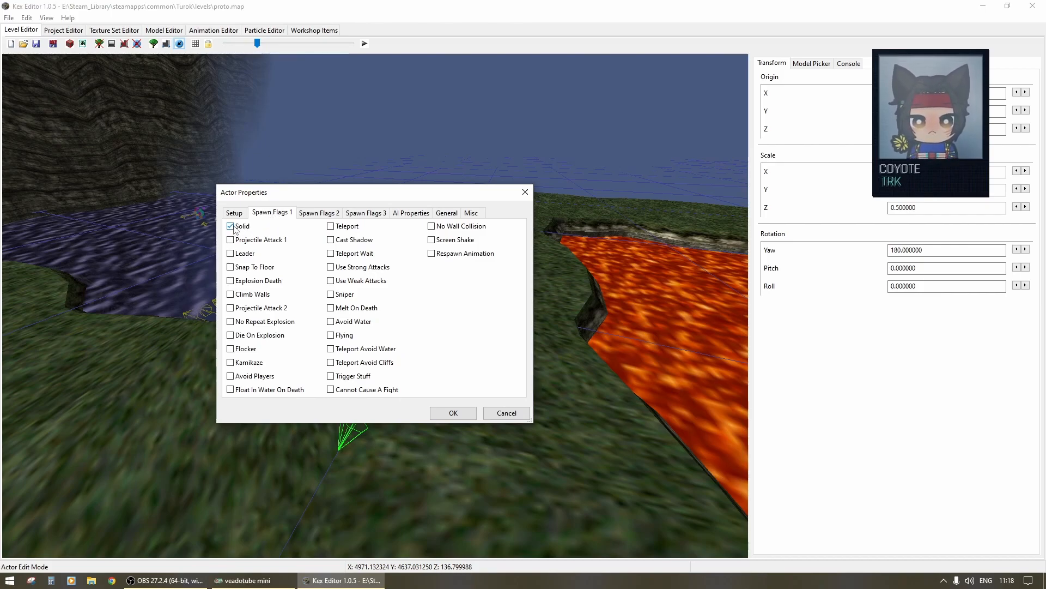
pyautogui.click(453, 413)
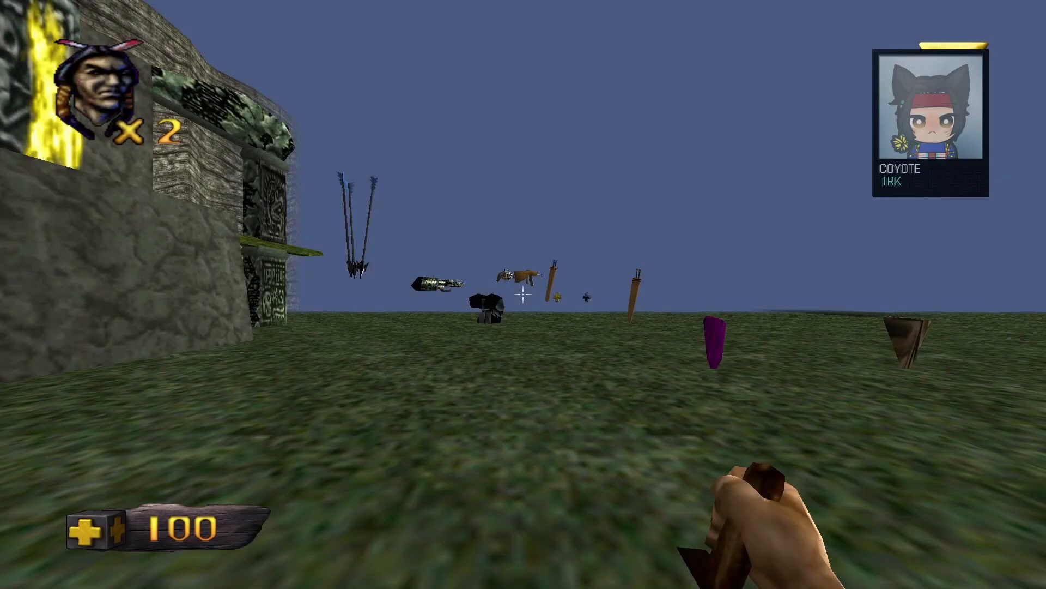
# - Playtest the map again, running from the start across the bridge to trigger the checkpoint beside the water
pyautogui.press('w')
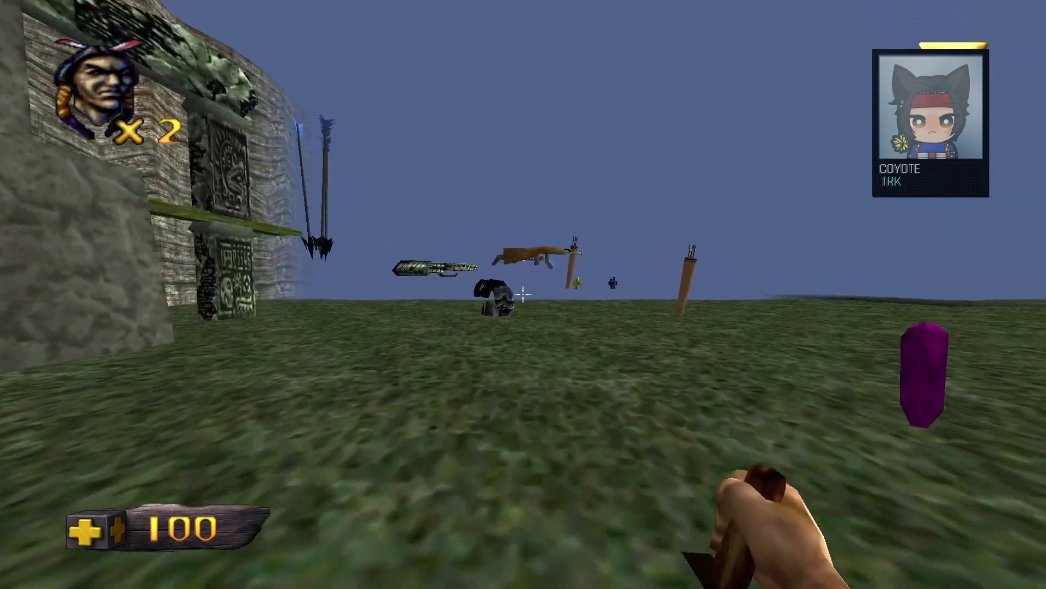
pyautogui.press('w')
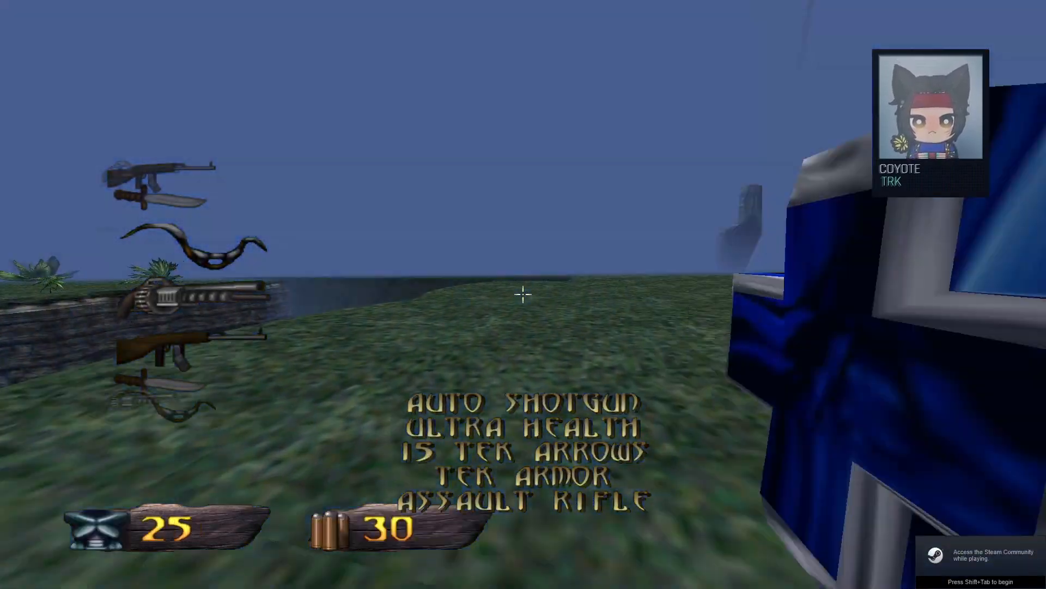
pyautogui.press('w')
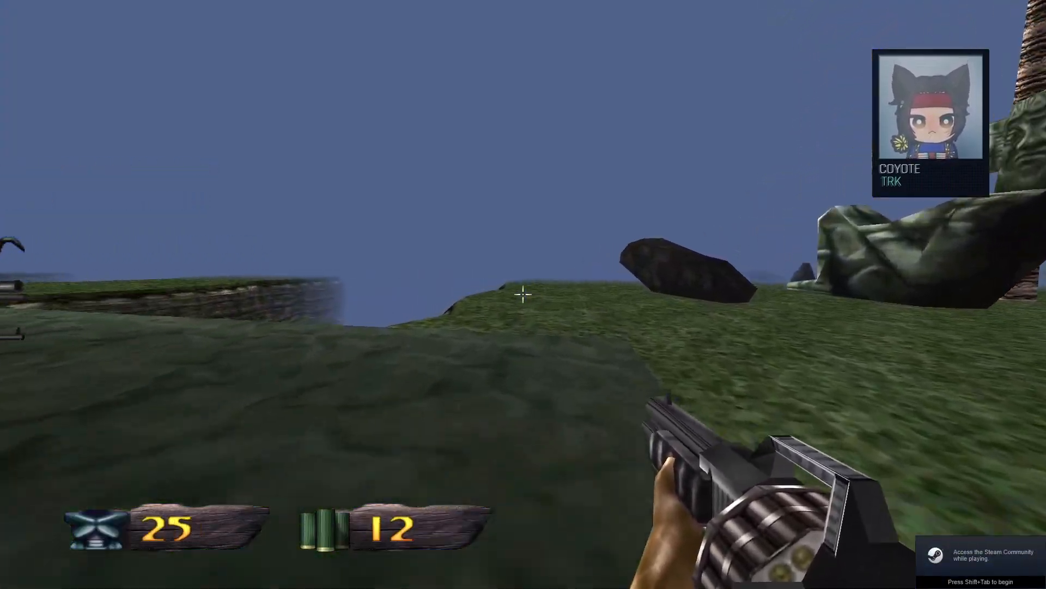
pyautogui.scroll(-1, 523, 294)
pyautogui.press('w')
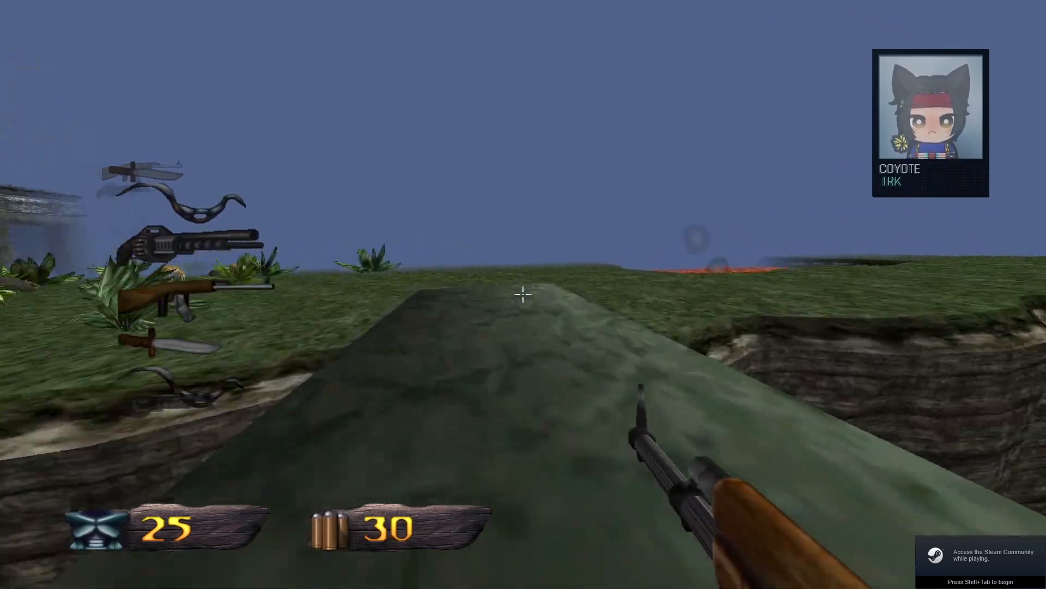
pyautogui.press('w')
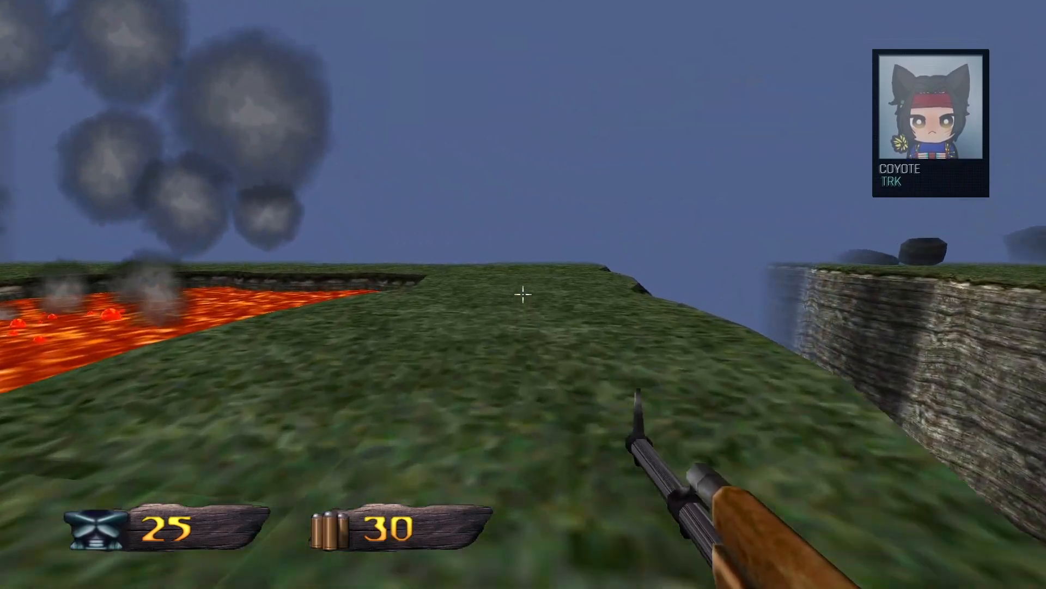
pyautogui.press('w')
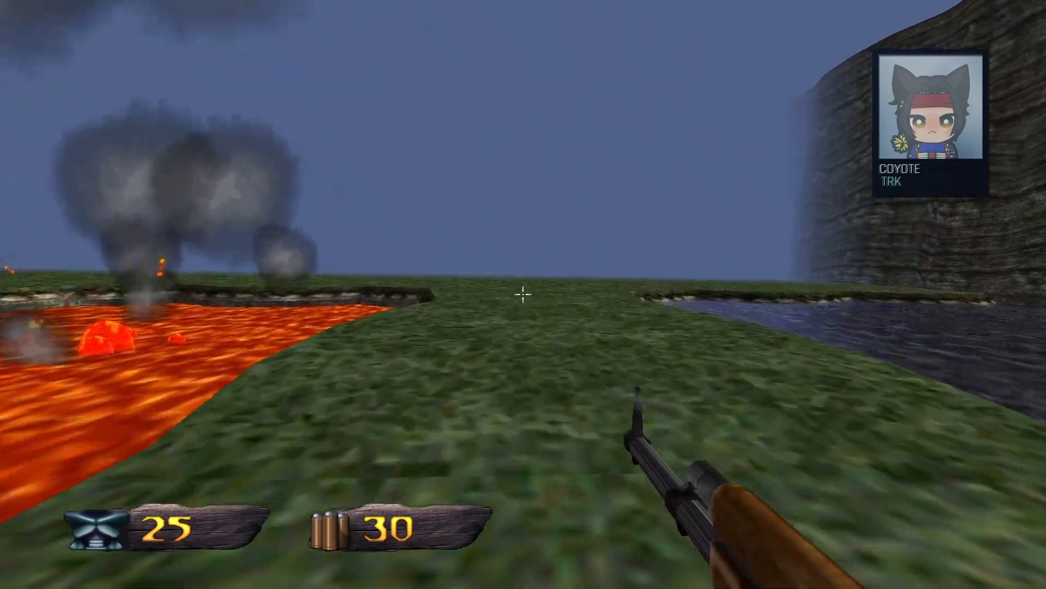
pyautogui.press('w')
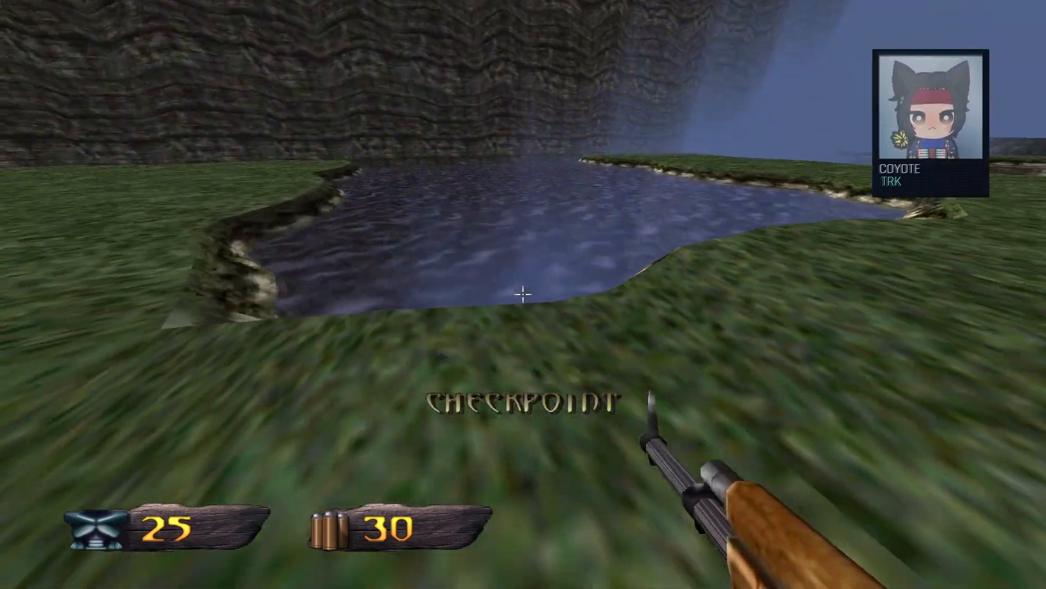
# - Shoot the attacking raptor with the assault rifle and get the player killed beyond the checkpoint to test respawning
pyautogui.press('w')
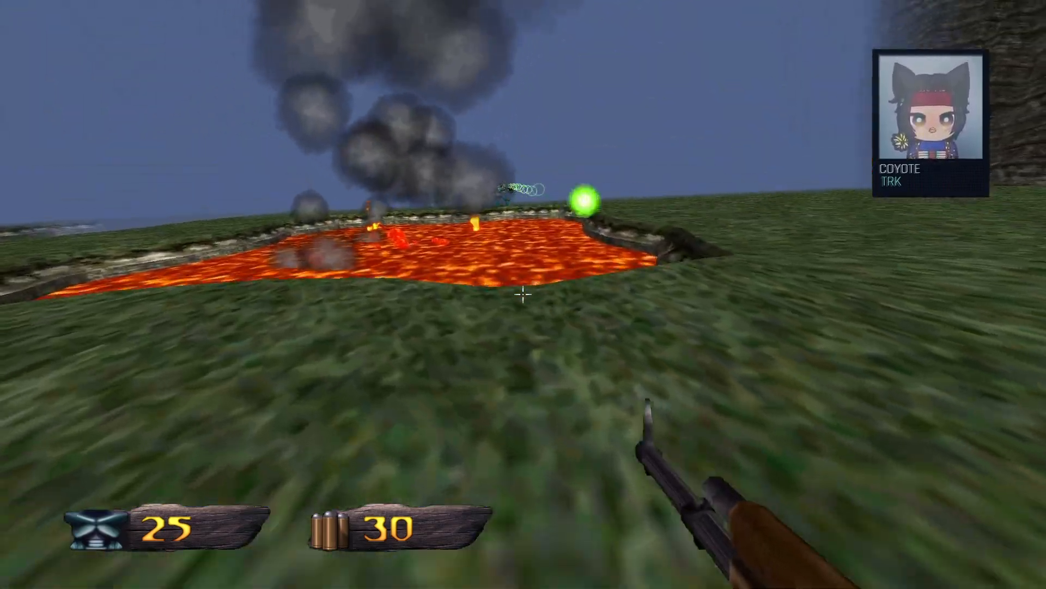
pyautogui.press('s')
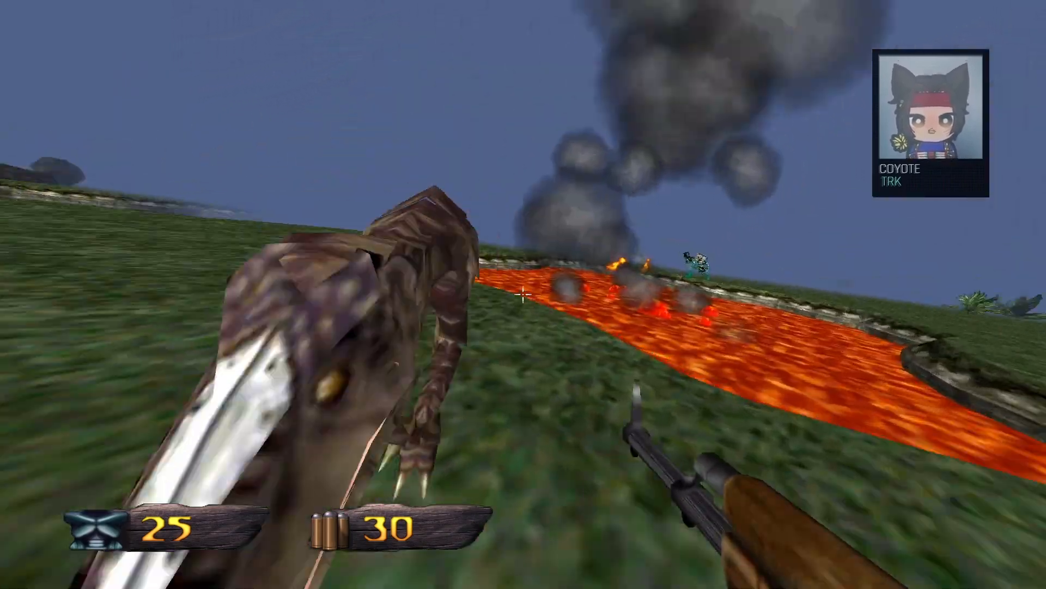
pyautogui.click(522, 294)
pyautogui.press('w')
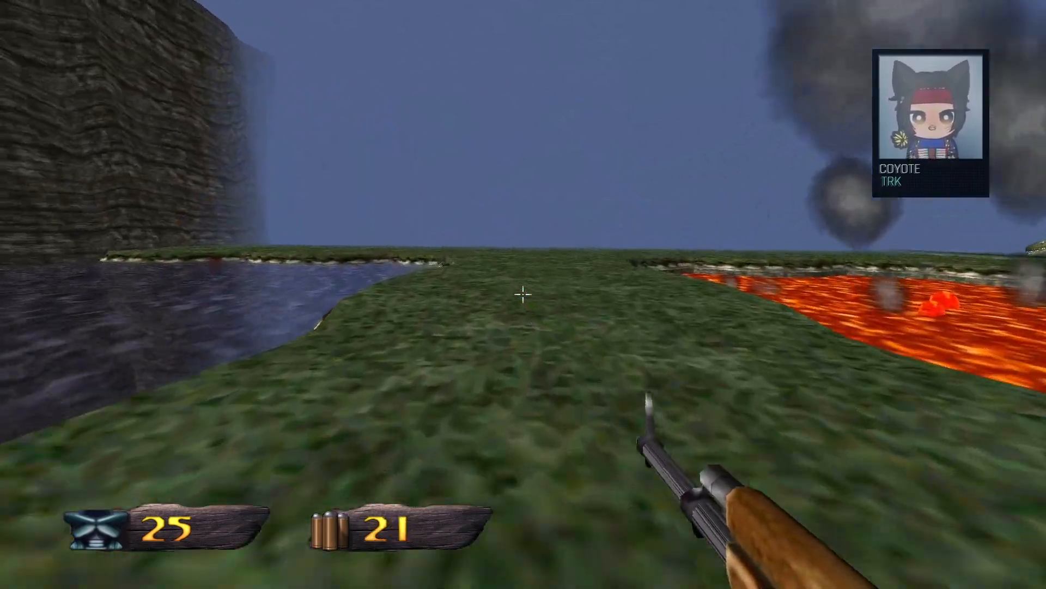
pyautogui.press('w')
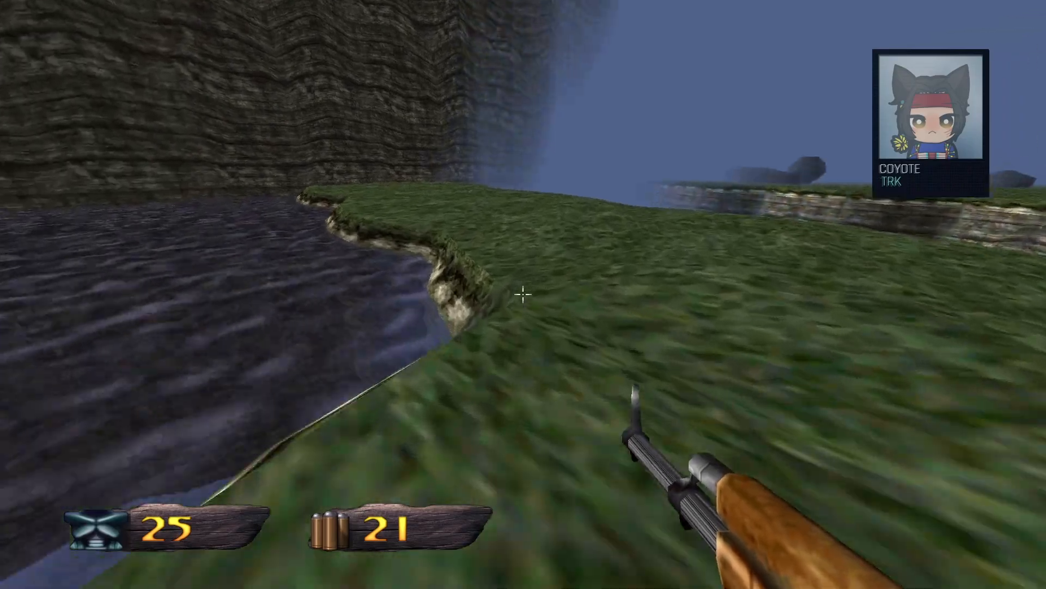
pyautogui.scroll(1, 523, 294)
pyautogui.scroll(2, 524, 295)
pyautogui.press('w')
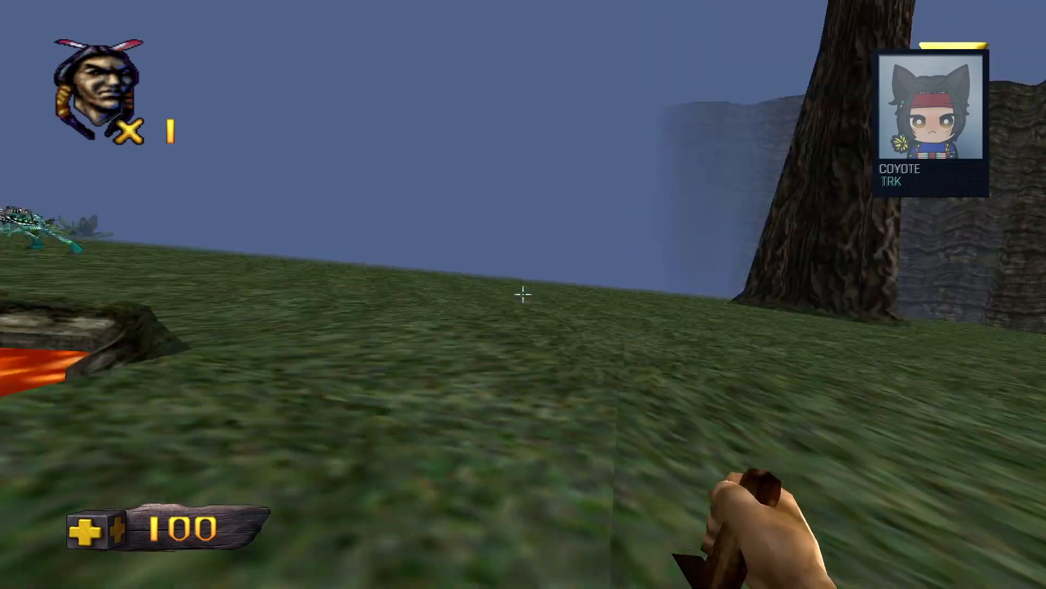
# - Move around the respawn area between the lava and the water and let the player die once more
pyautogui.press('a')
pyautogui.press('w')
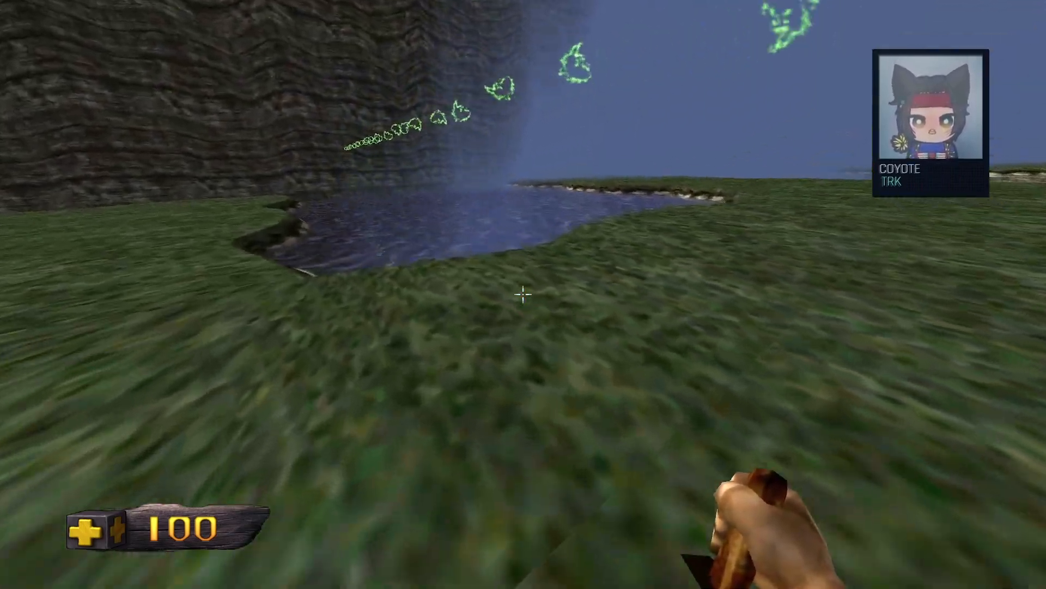
pyautogui.press('w')
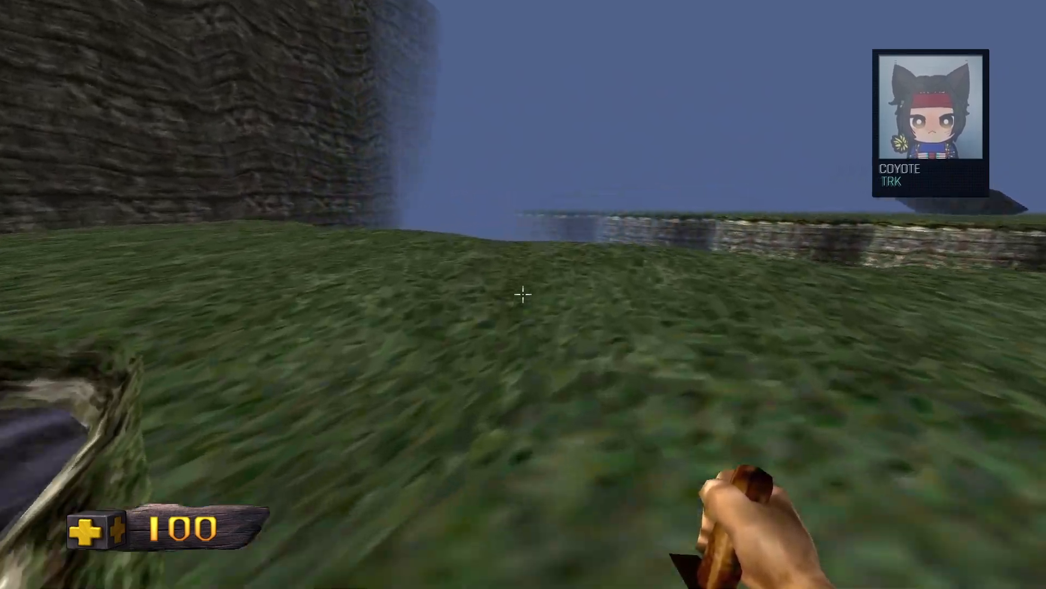
pyautogui.press('w')
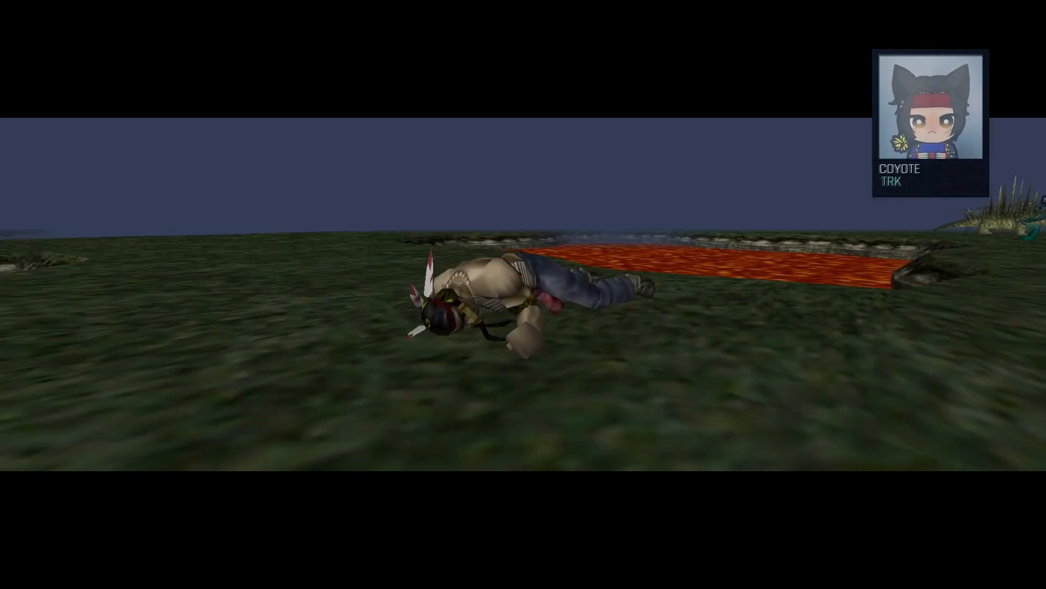
# - Inspect the surroundings of the second respawn while avoiding enemy fire, then quit the playtest
pyautogui.press('a')
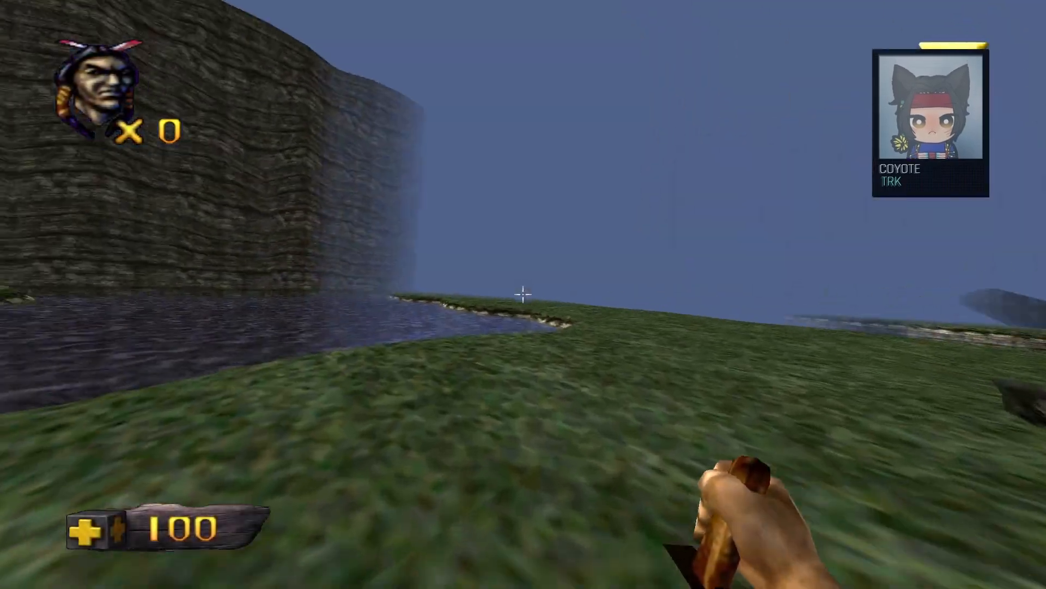
pyautogui.press('d')
pyautogui.press('a')
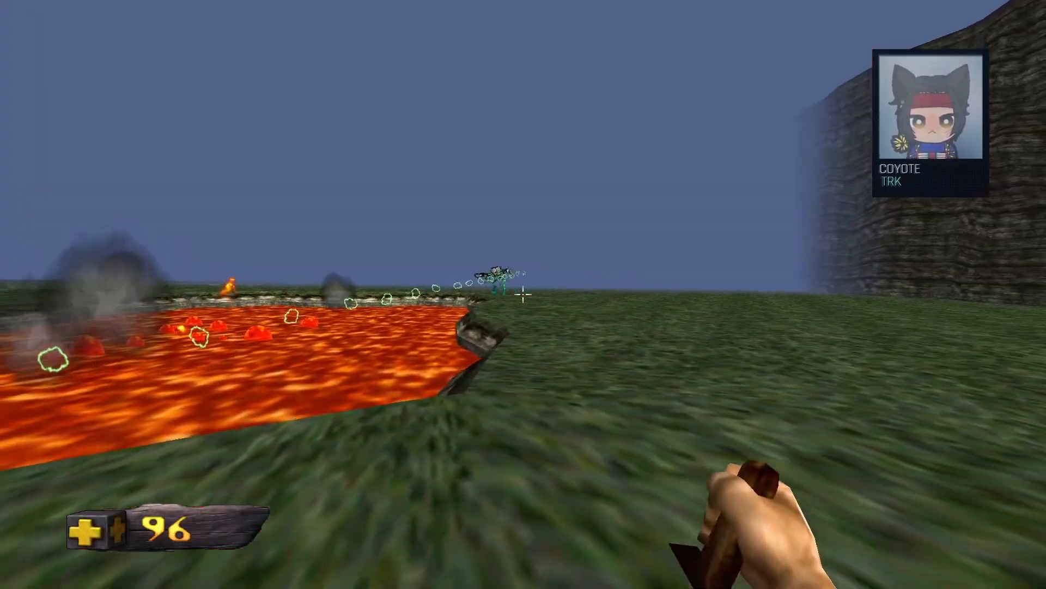
pyautogui.press('w')
pyautogui.press('a')
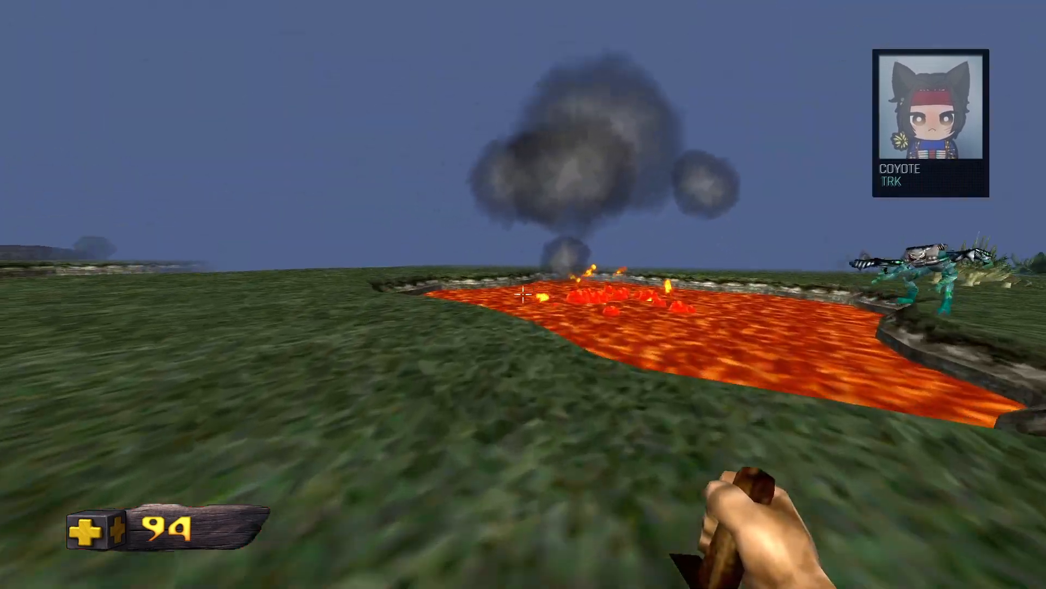
pyautogui.press('Escape')
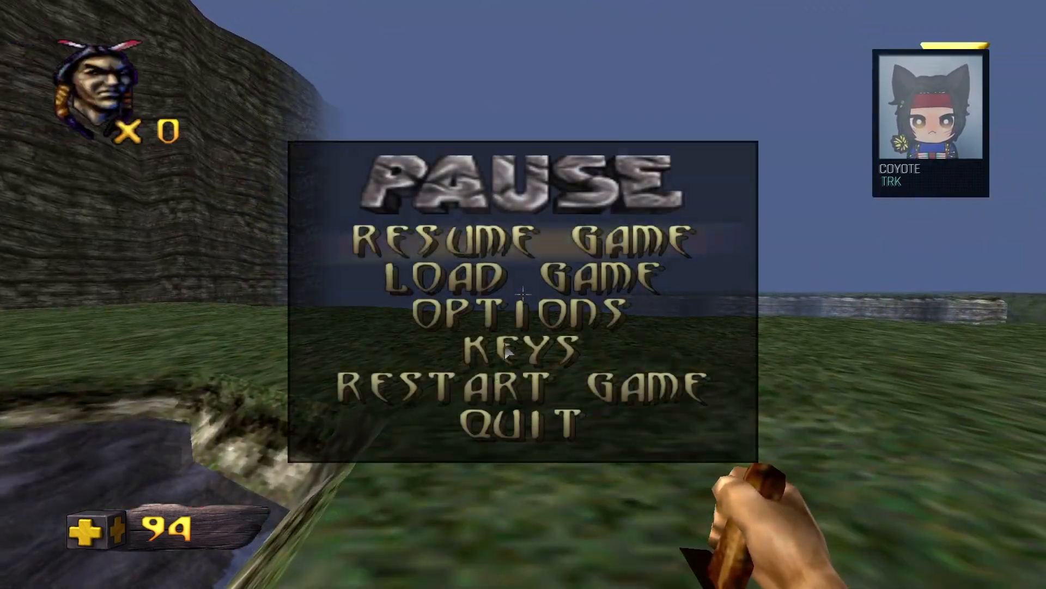
pyautogui.click(524, 428)
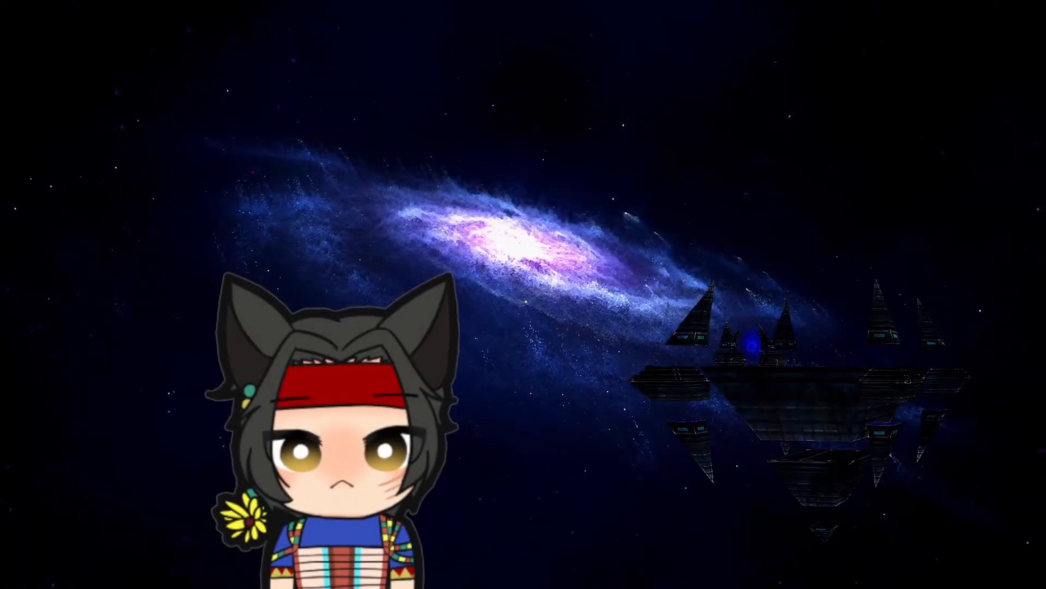